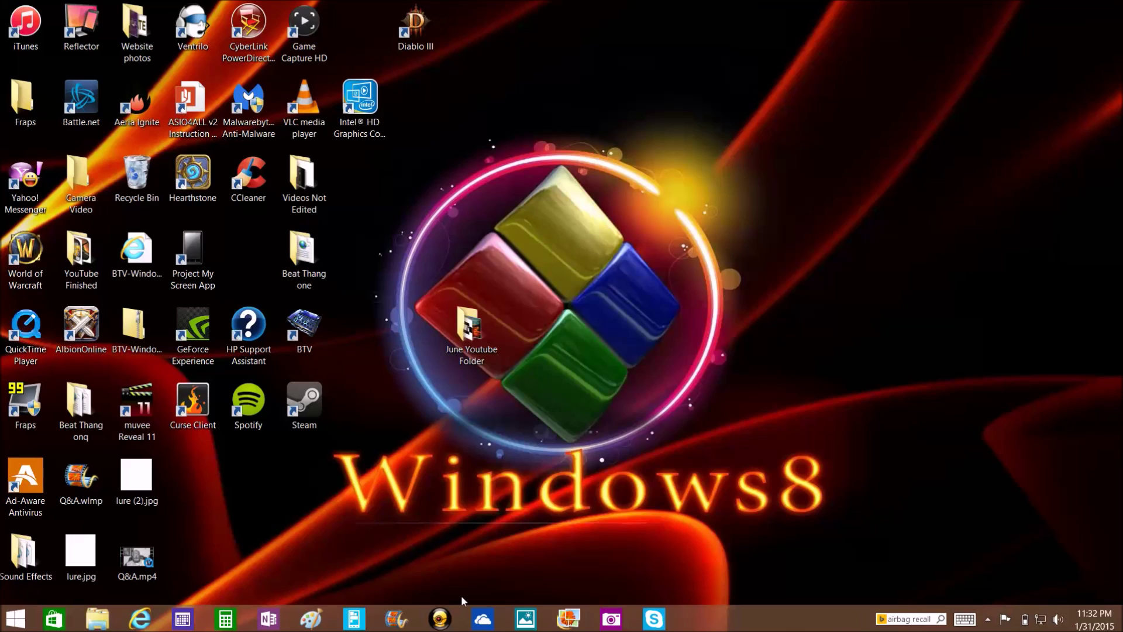
# Launch Movie Maker from the taskbar to get an empty My Movie project.
pyautogui.click(394, 624)
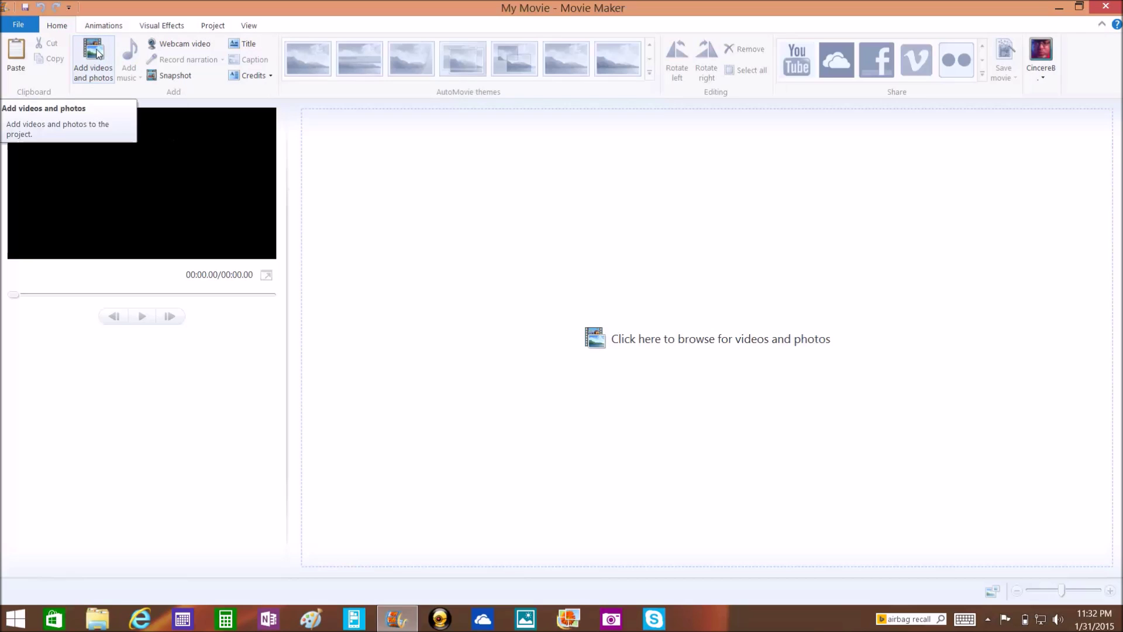
# Add WIN_20150114_180200.MP4 from Camera Roll to the project and bring up its video editing tools.
pyautogui.click(95, 56)
pyautogui.click(180, 126)
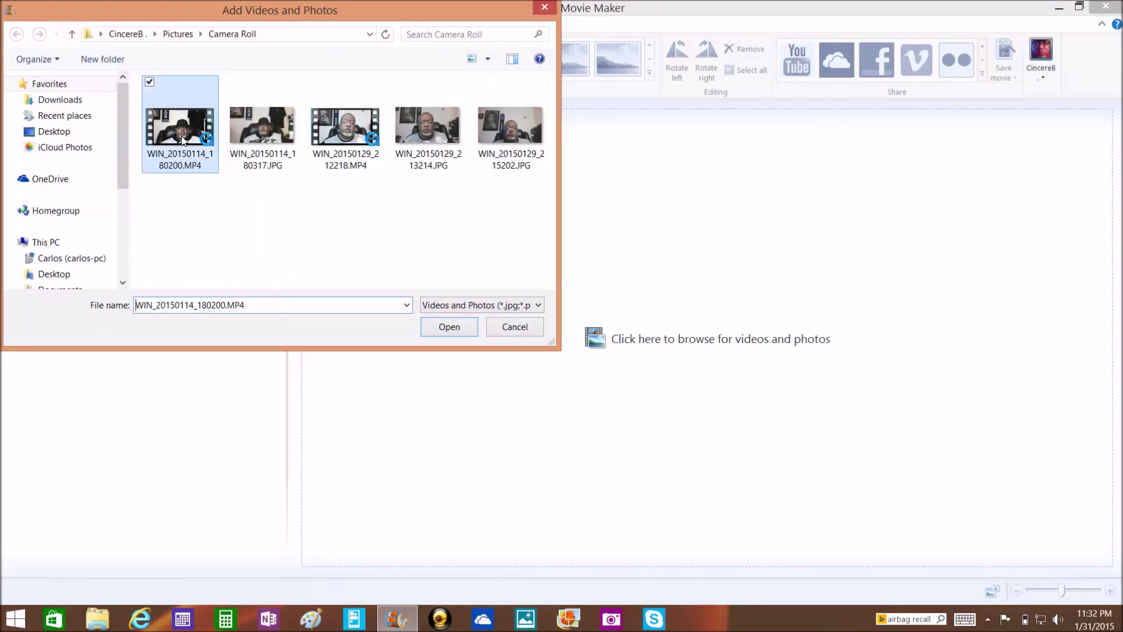
pyautogui.click(451, 329)
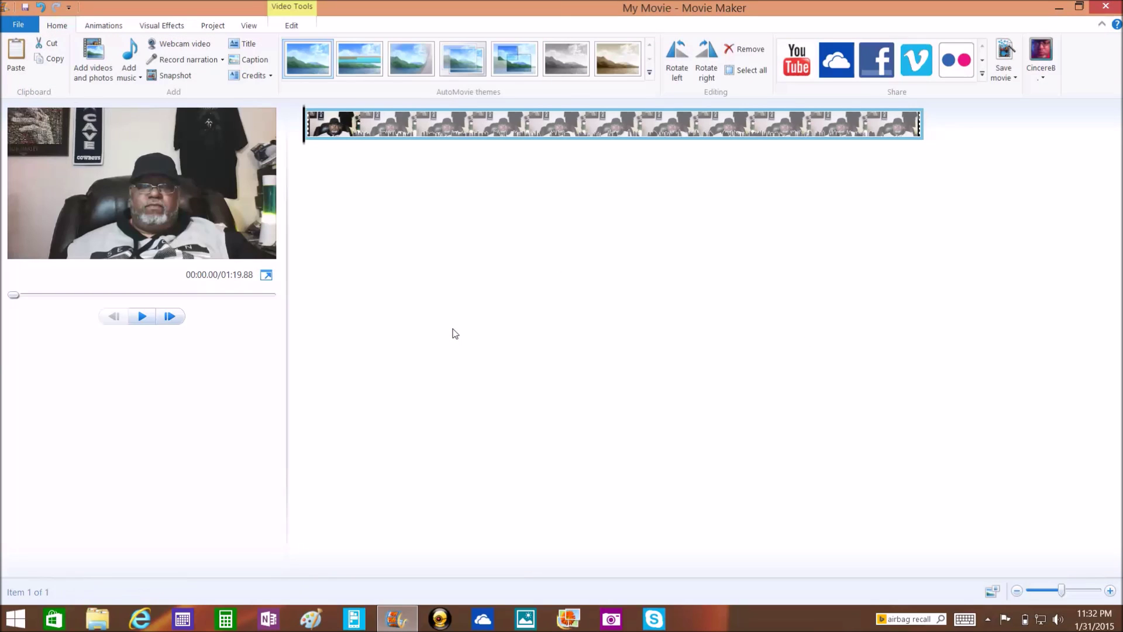
pyautogui.doubleClick(354, 128)
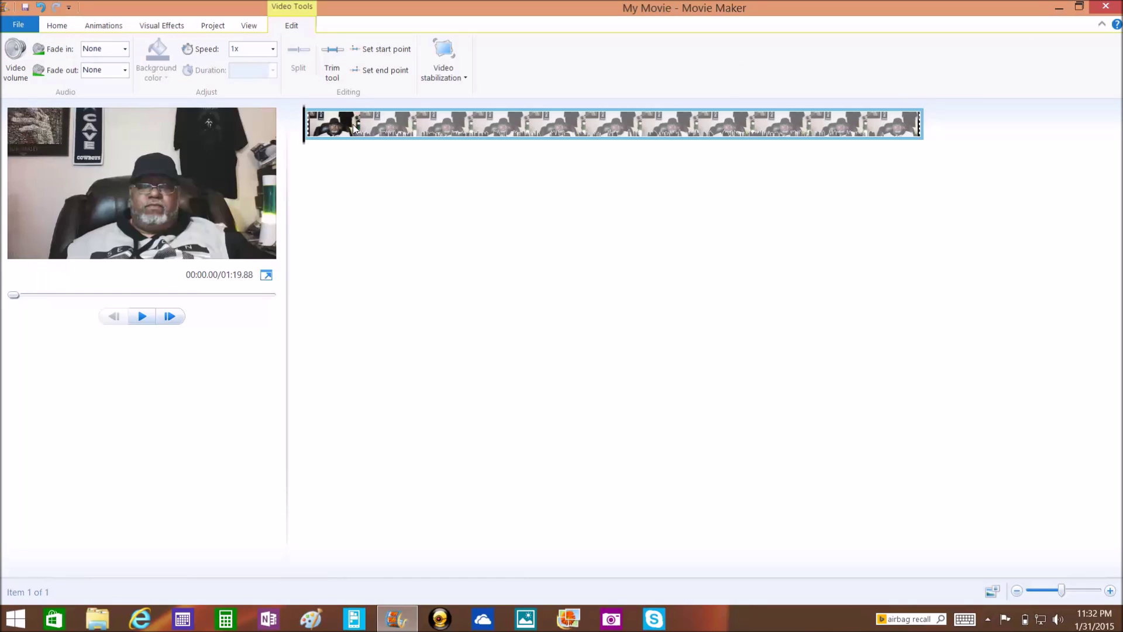
# Drag the webcam clip's video volume almost to minimum, then return to the Home commands.
pyautogui.click(15, 52)
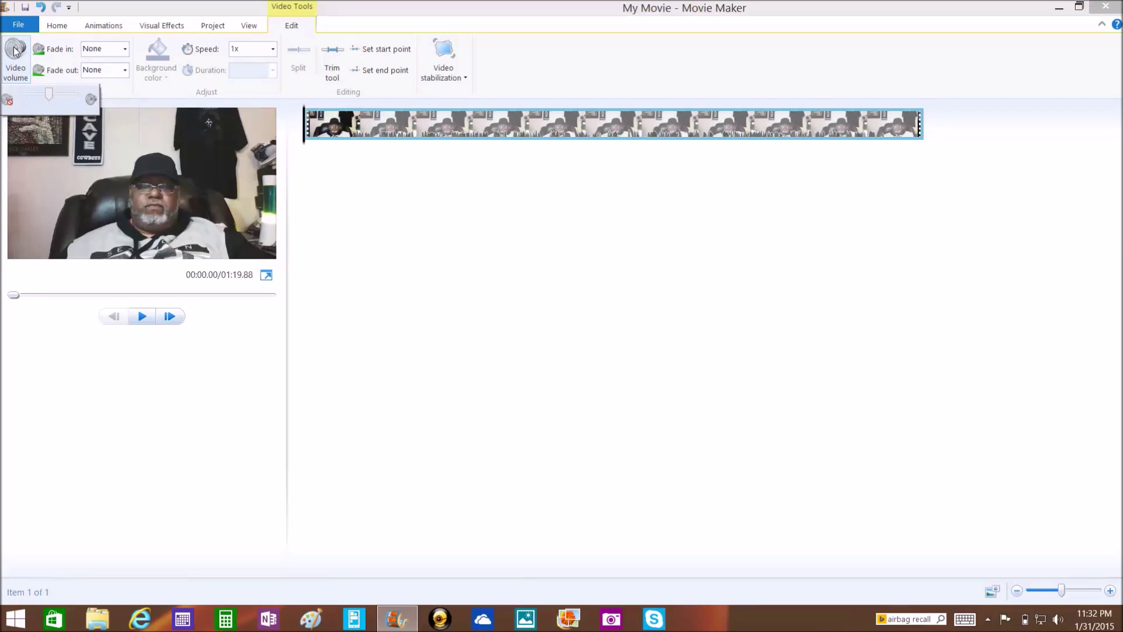
pyautogui.moveTo(47, 97); pyautogui.dragTo(3, 98)
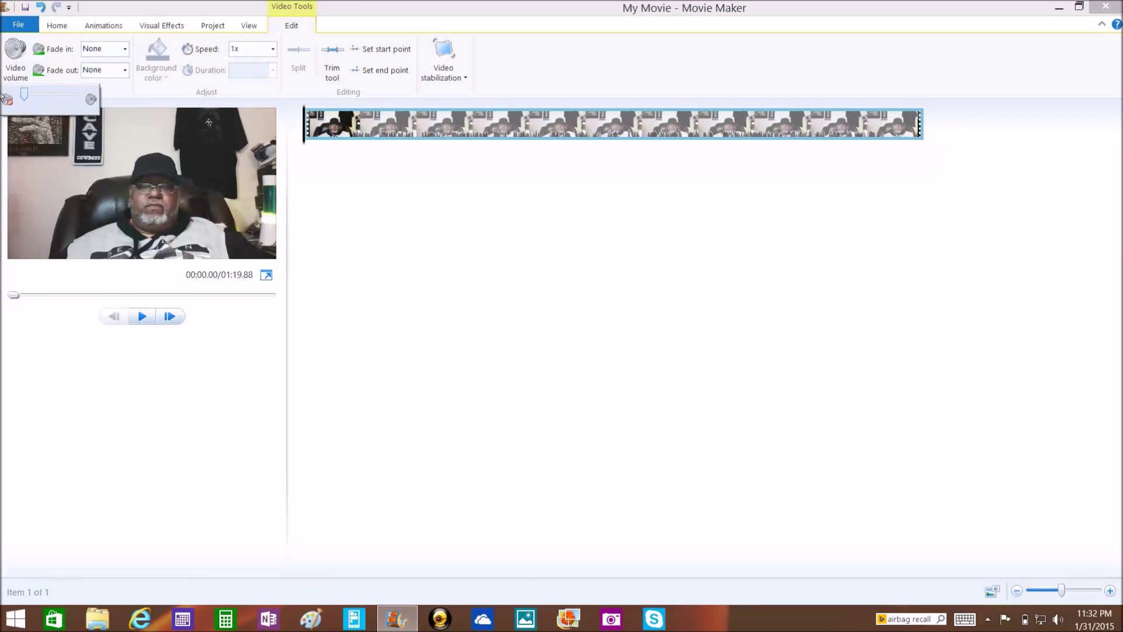
pyautogui.click(383, 230)
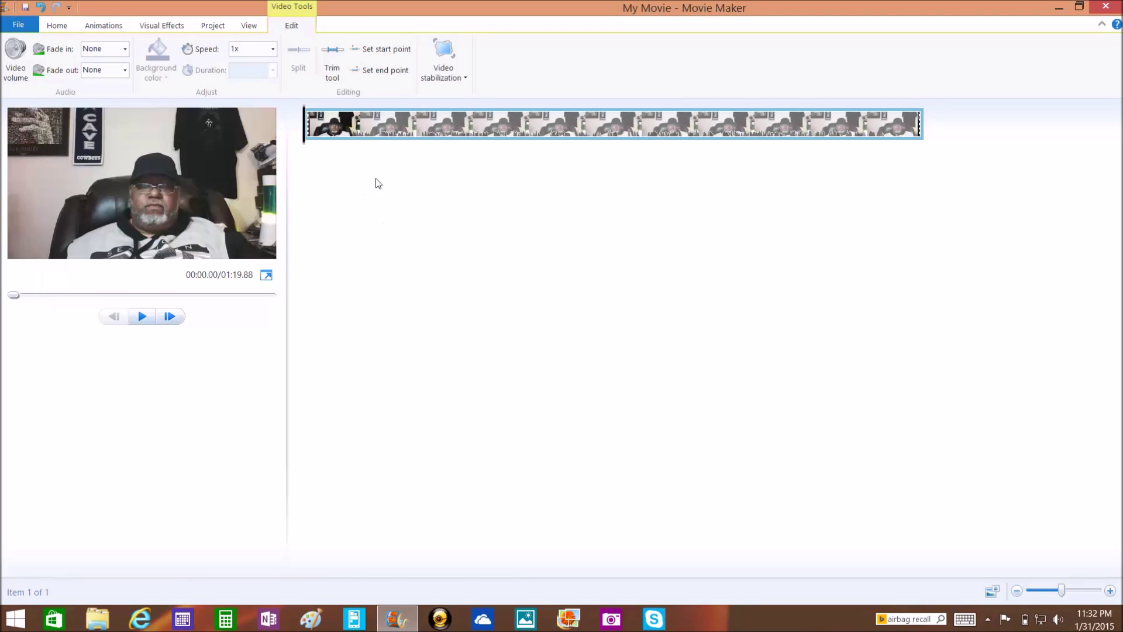
pyautogui.click(57, 25)
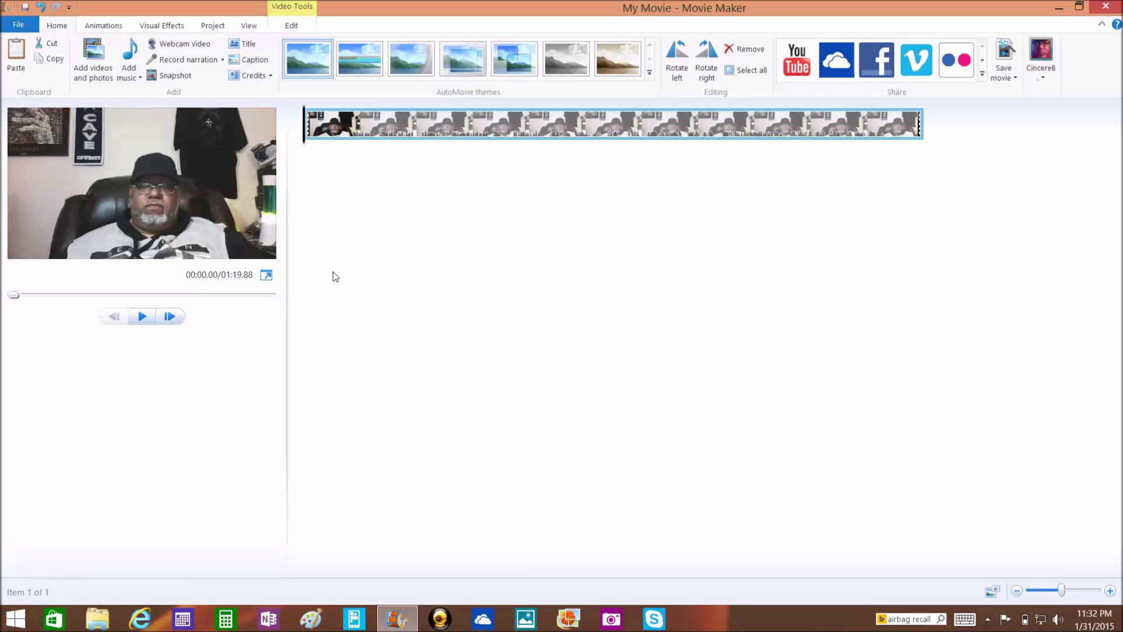
# Show the Add music menu with its online music sources.
pyautogui.click(131, 76)
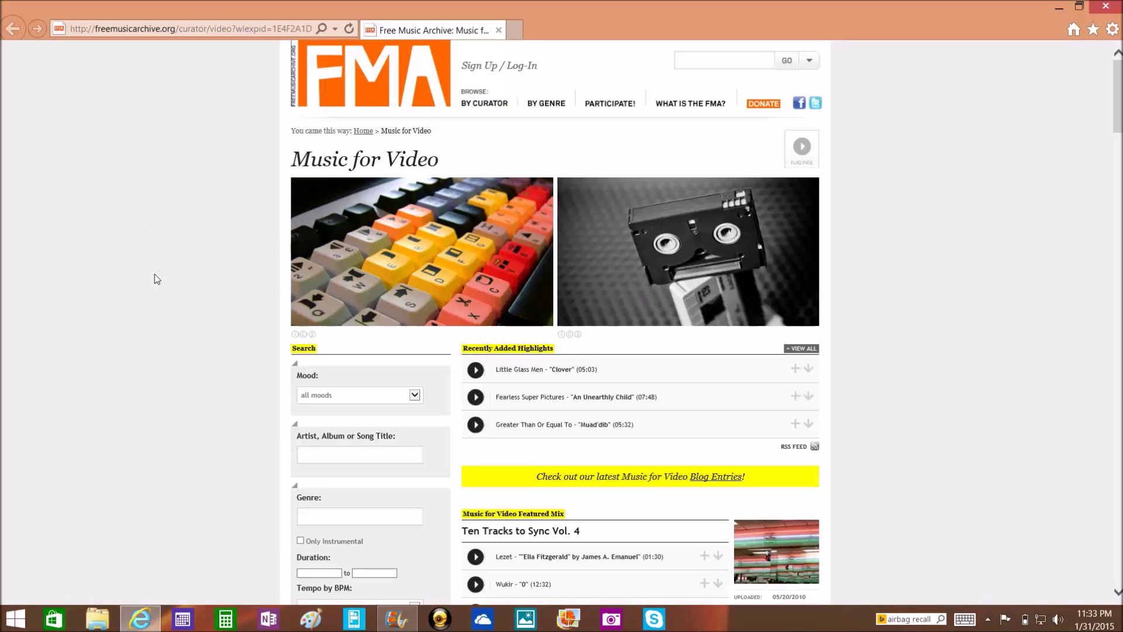
# Preview Little Glass Men's 'Clover' from Recently Added Highlights, then pause it.
pyautogui.scroll(-5, 154, 273)
pyautogui.scroll(-2, 154, 274)
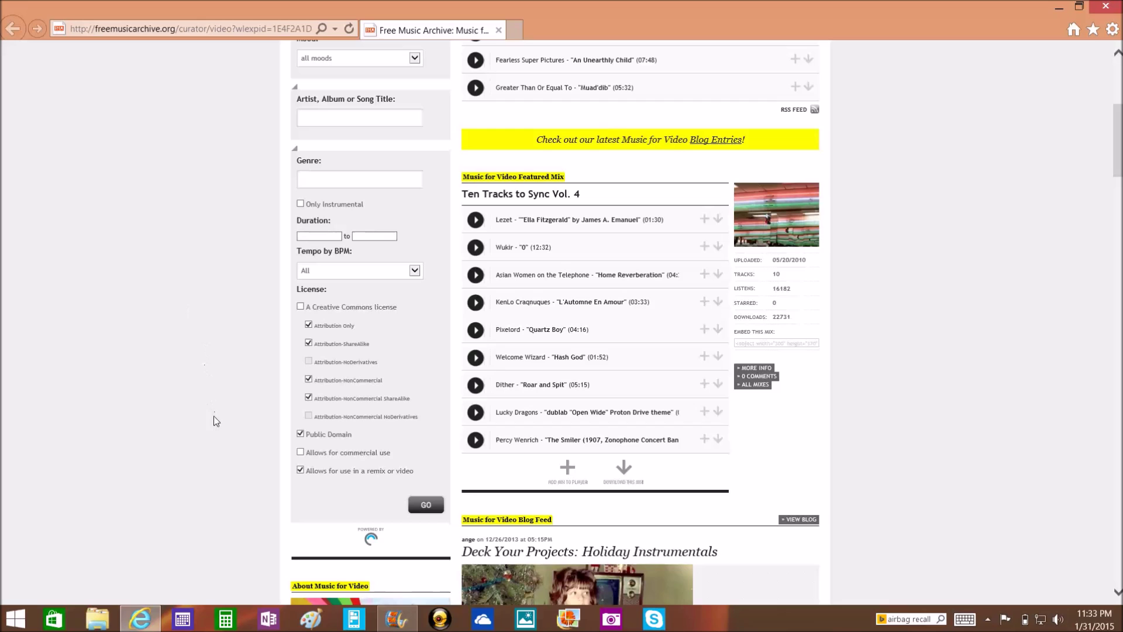
pyautogui.scroll(3, 211, 287)
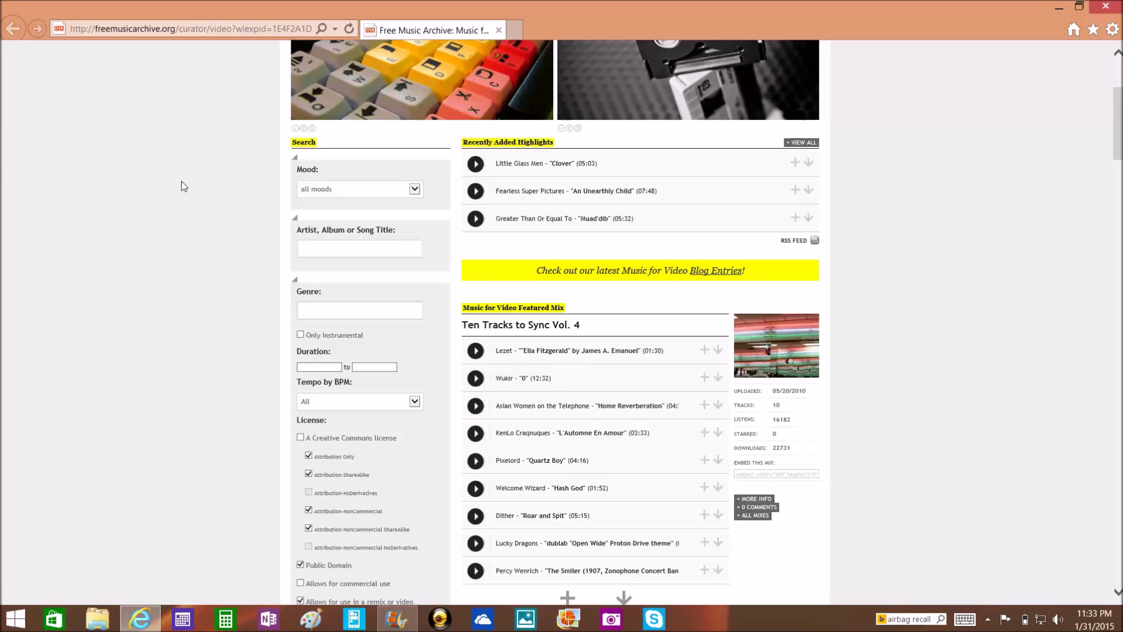
pyautogui.click(476, 164)
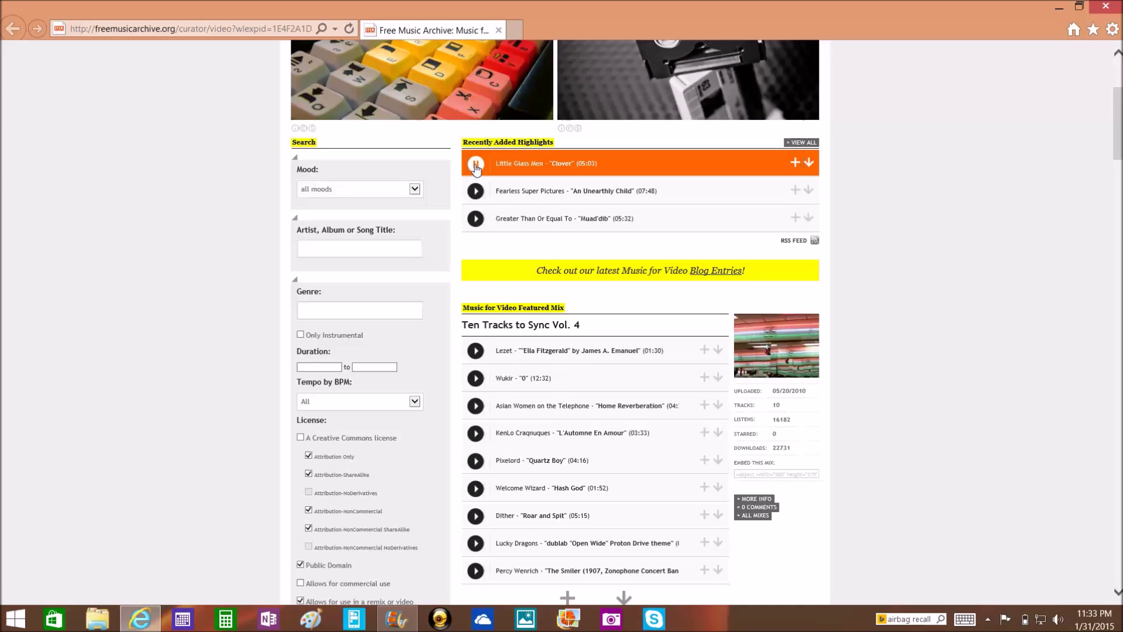
pyautogui.click(475, 165)
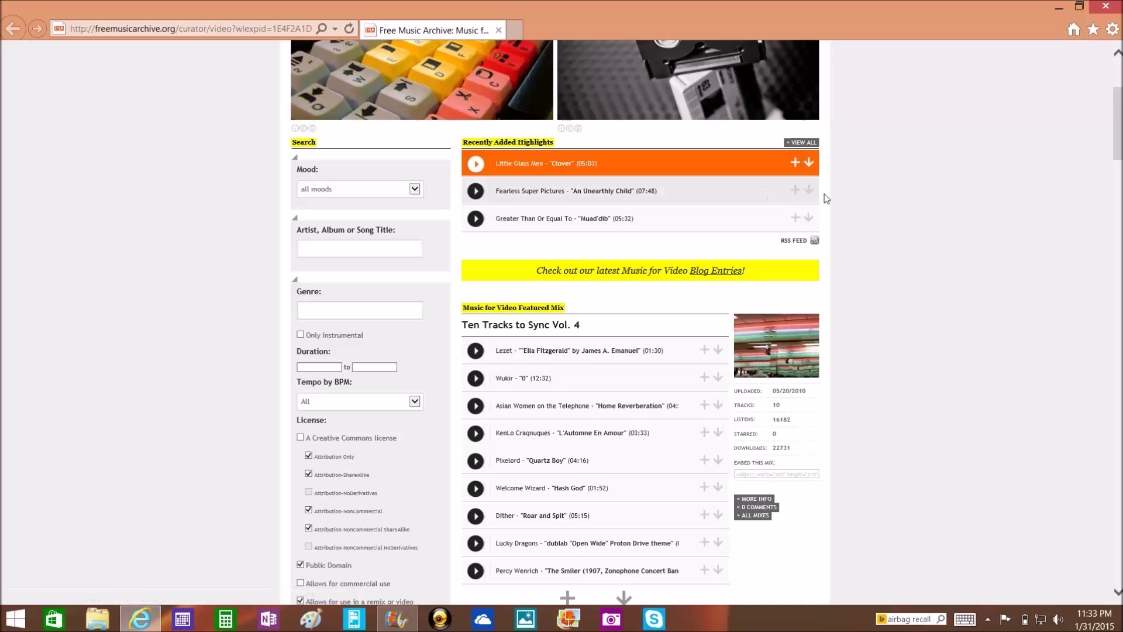
# Use Save as to store Little_Glass_Men_-_04_-_Clover.mp3 on the Desktop and dismiss the download bar.
pyautogui.click(809, 164)
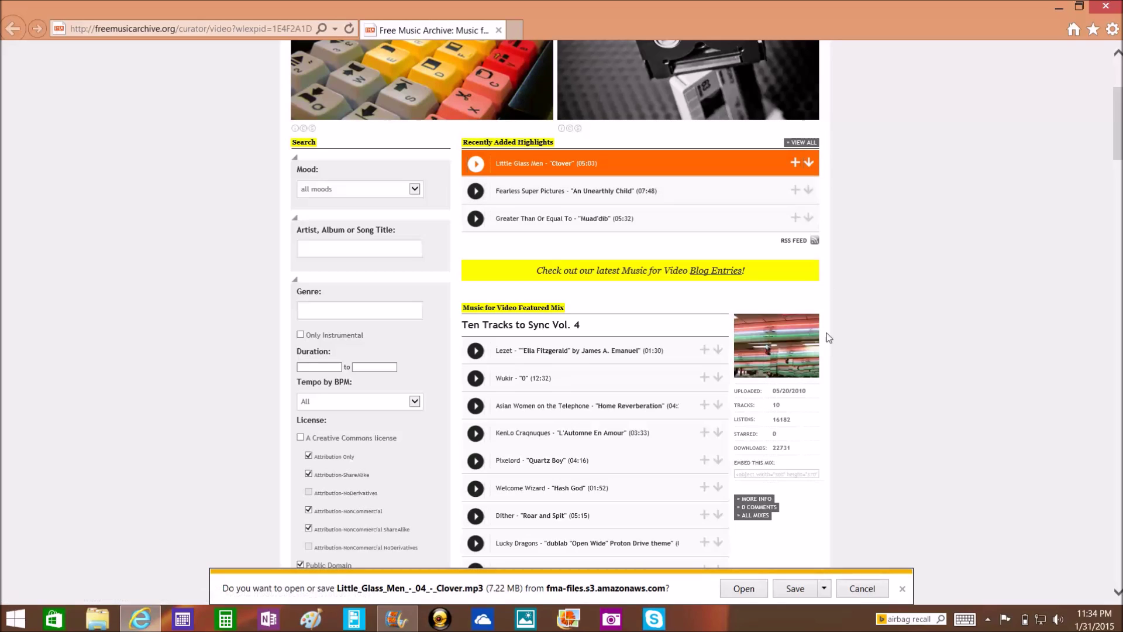
pyautogui.click(824, 589)
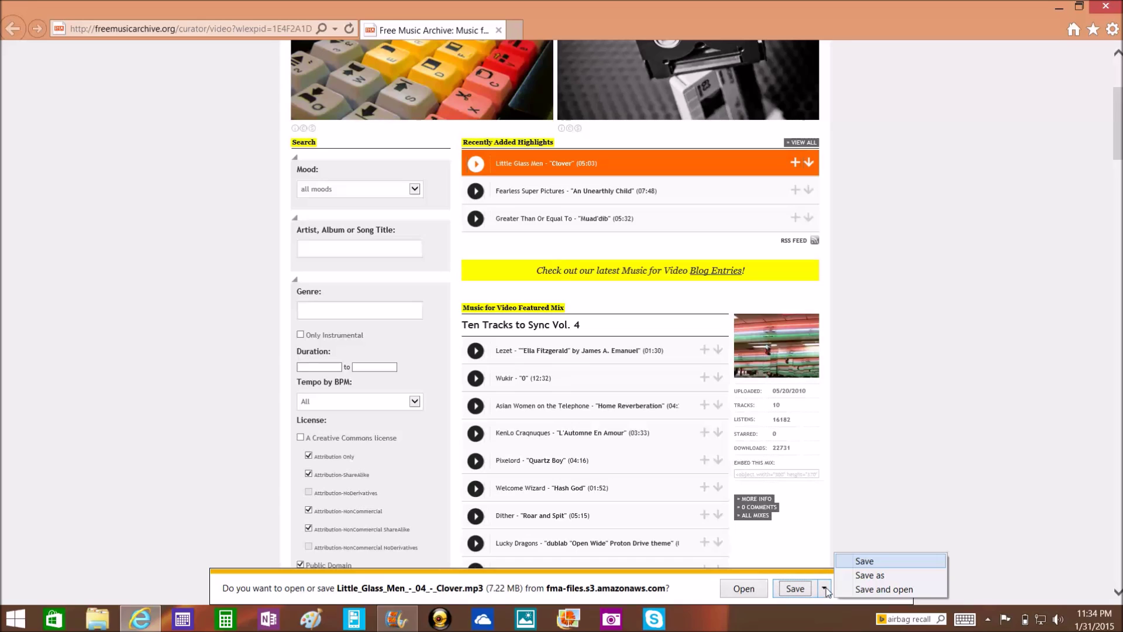
pyautogui.click(866, 576)
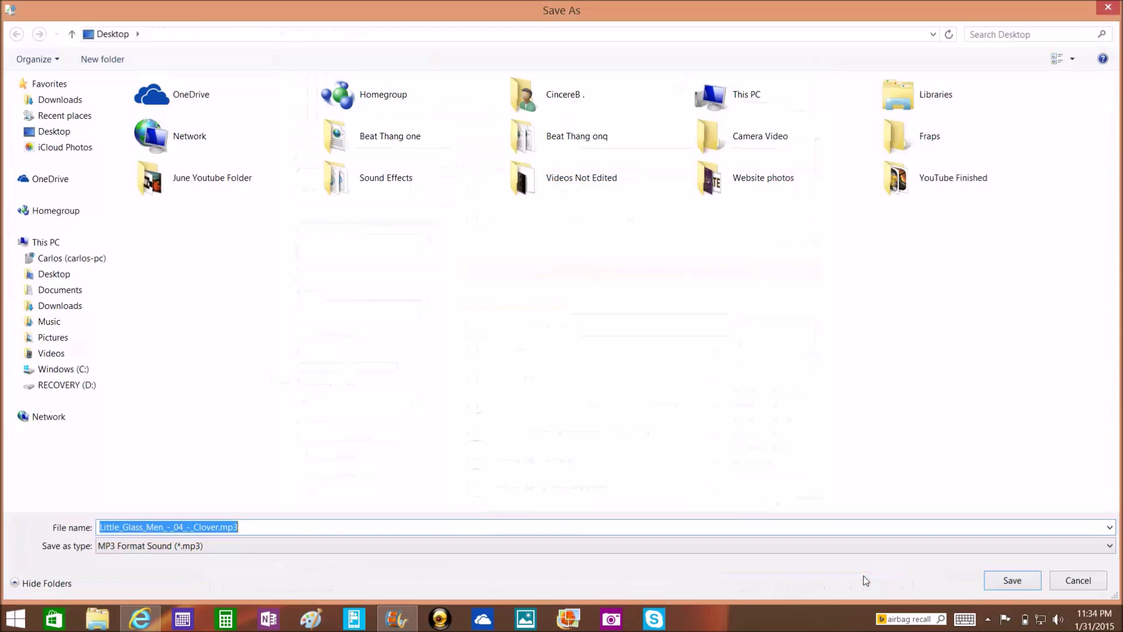
pyautogui.click(77, 132)
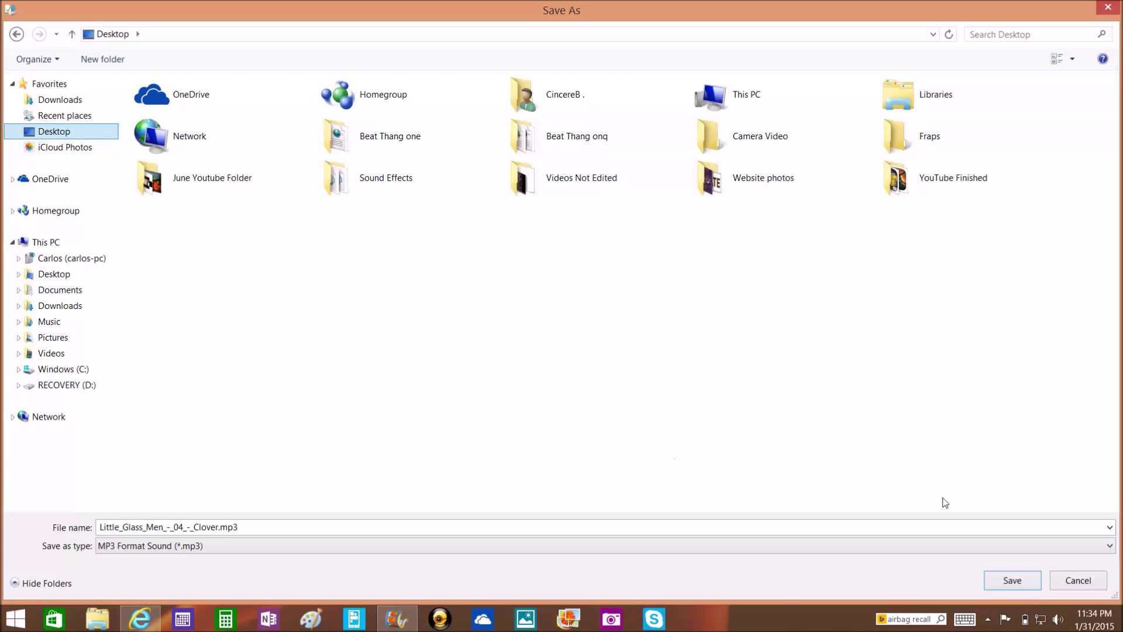
pyautogui.click(1008, 581)
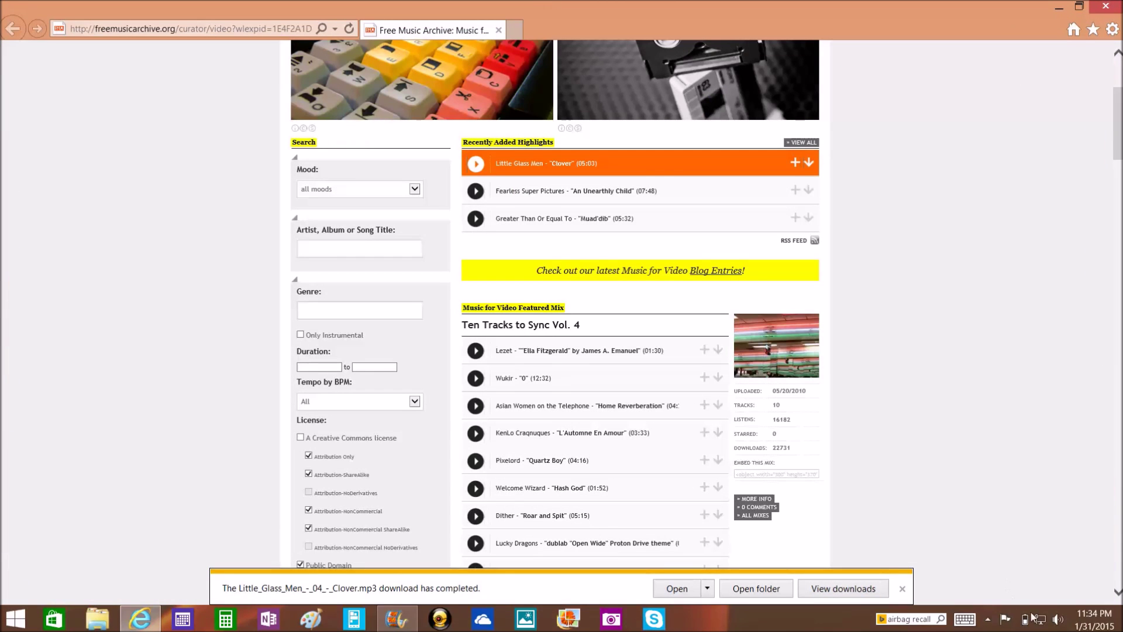
pyautogui.click(902, 590)
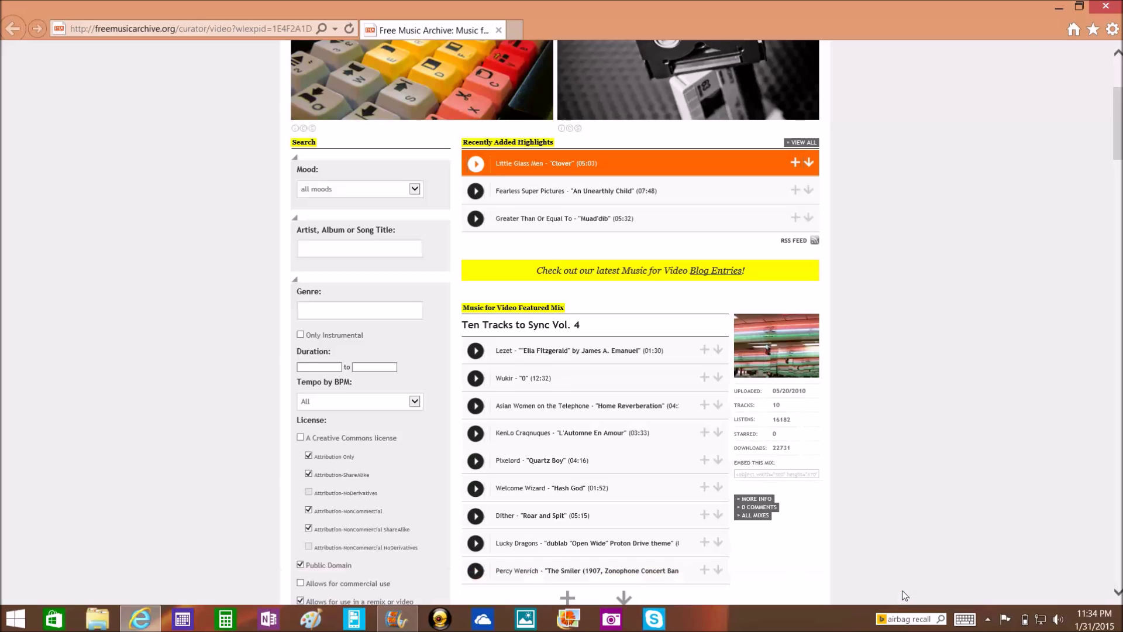
# Minimize Internet Explorer, return to the My Movie project, and choose Add music from the PC.
pyautogui.click(1059, 8)
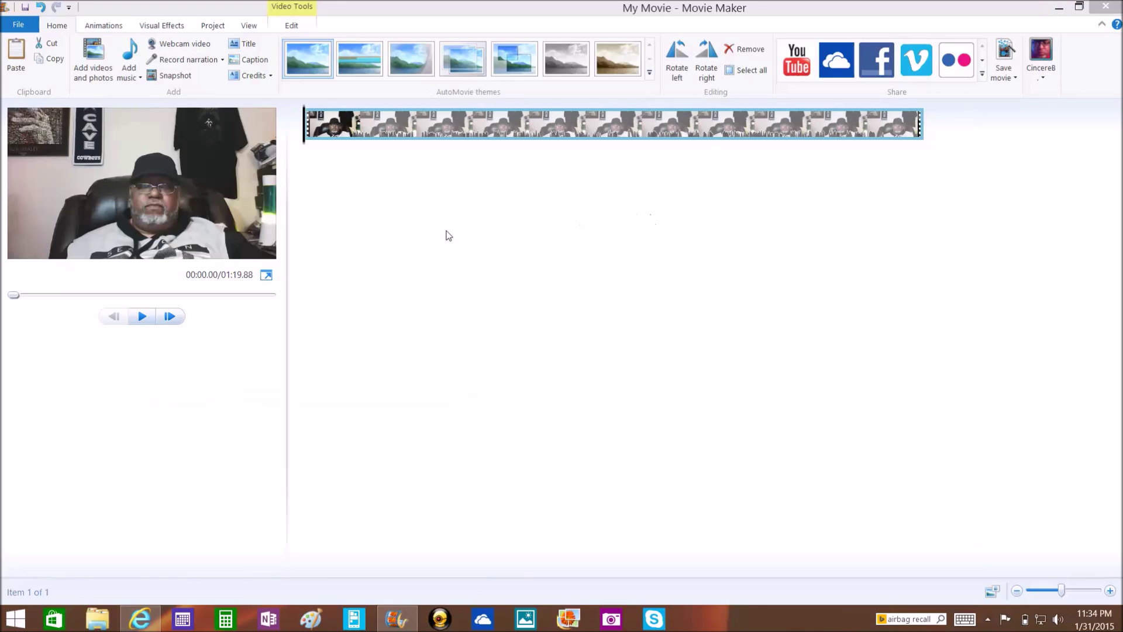
pyautogui.click(131, 69)
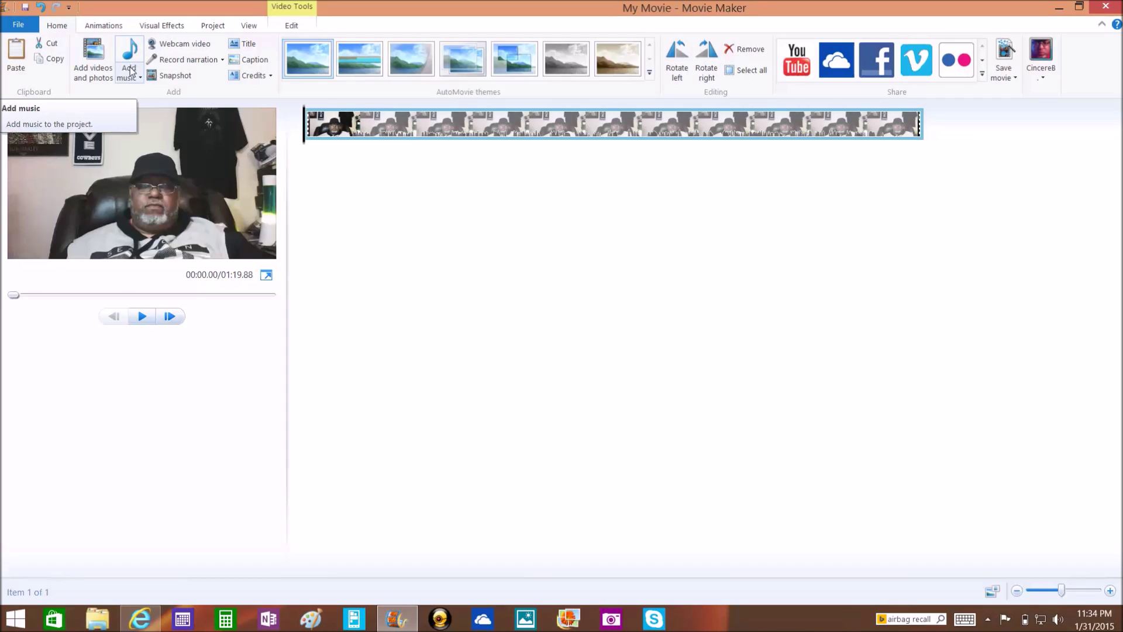
pyautogui.click(135, 72)
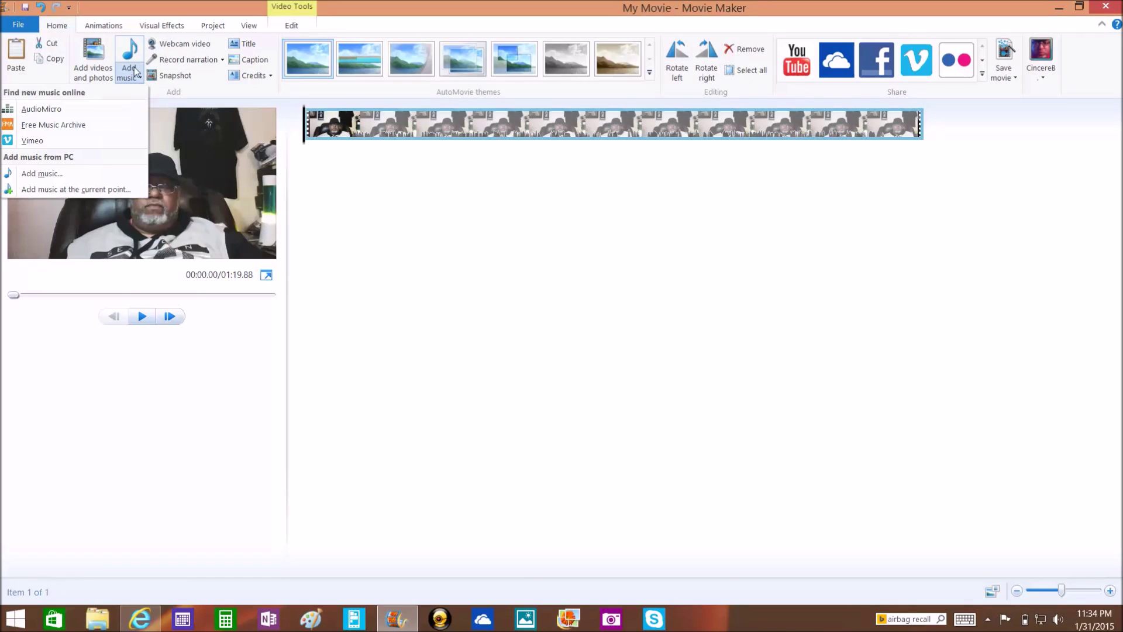
pyautogui.click(82, 174)
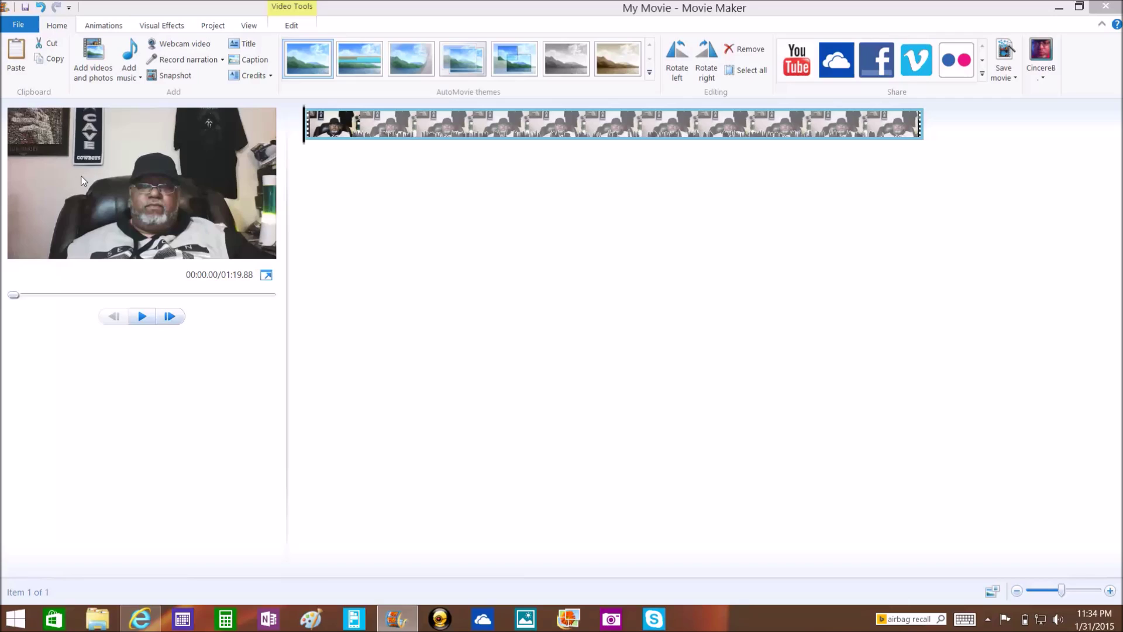
# Add Little_Glass_Men_-_04_-_Clover.mp3 from the Desktop as the music track under the clip.
pyautogui.click(126, 66)
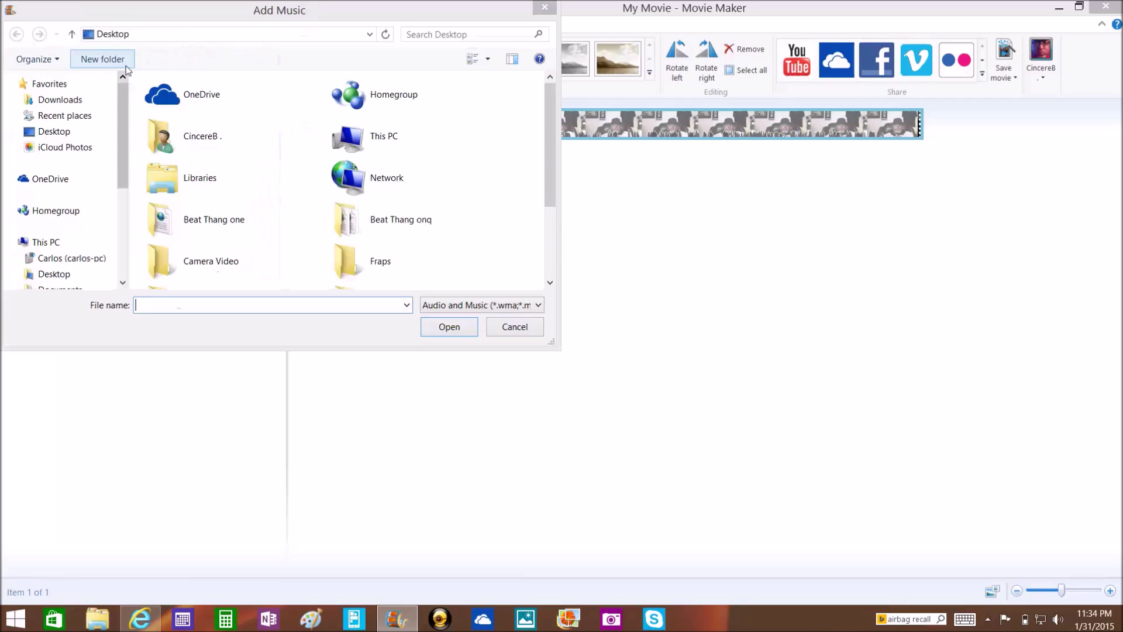
pyautogui.click(50, 132)
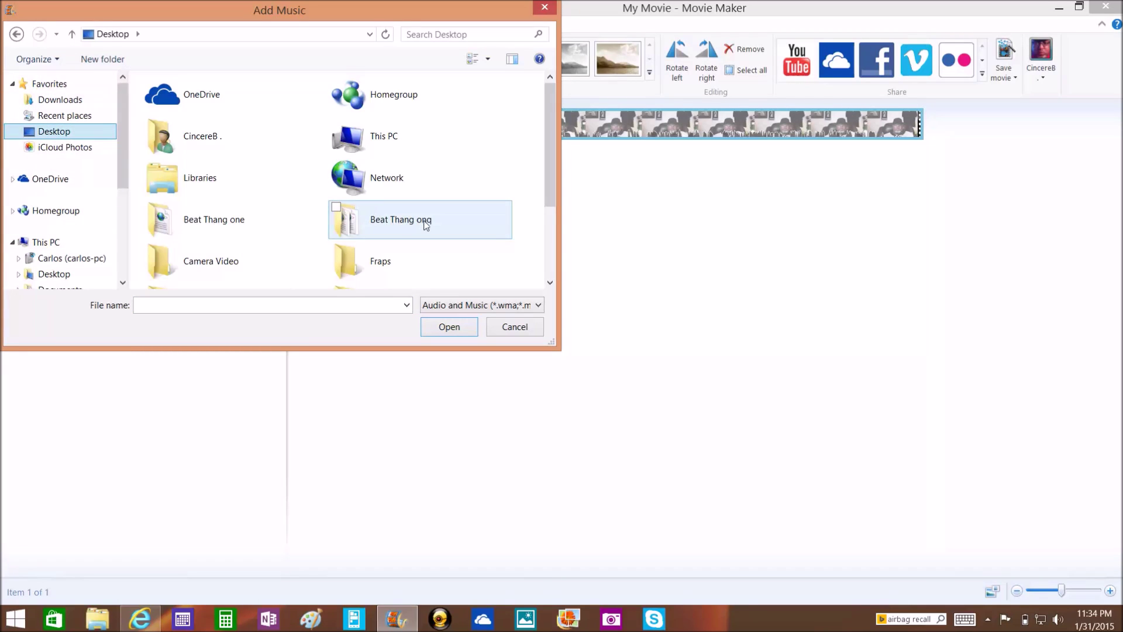
pyautogui.click(550, 284)
pyautogui.click(550, 283)
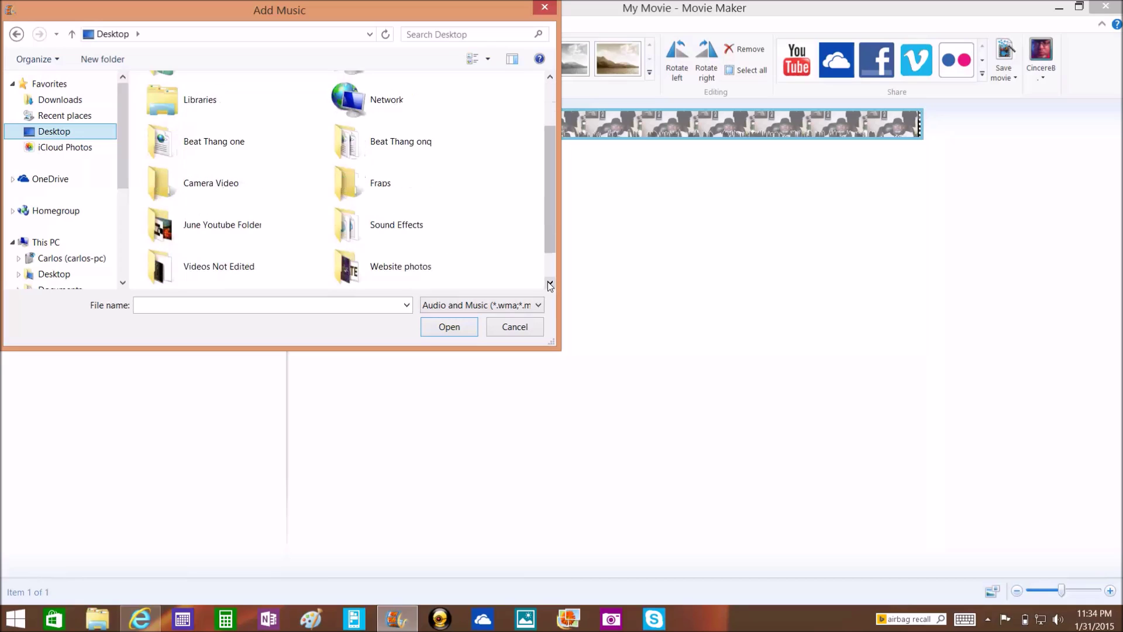
pyautogui.click(550, 283)
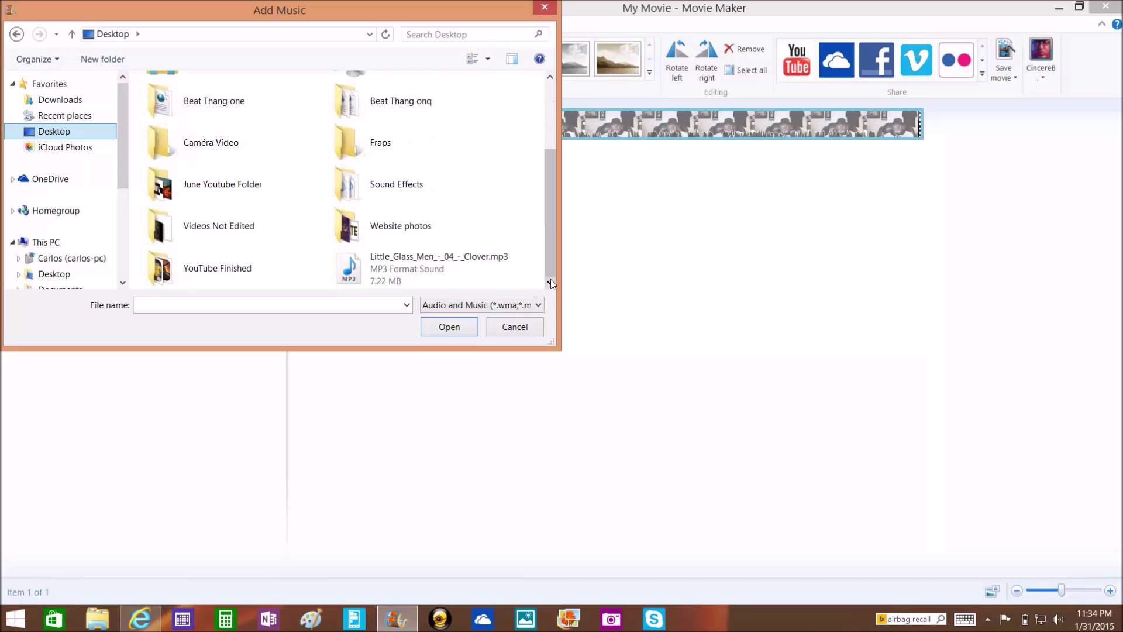
pyautogui.click(406, 271)
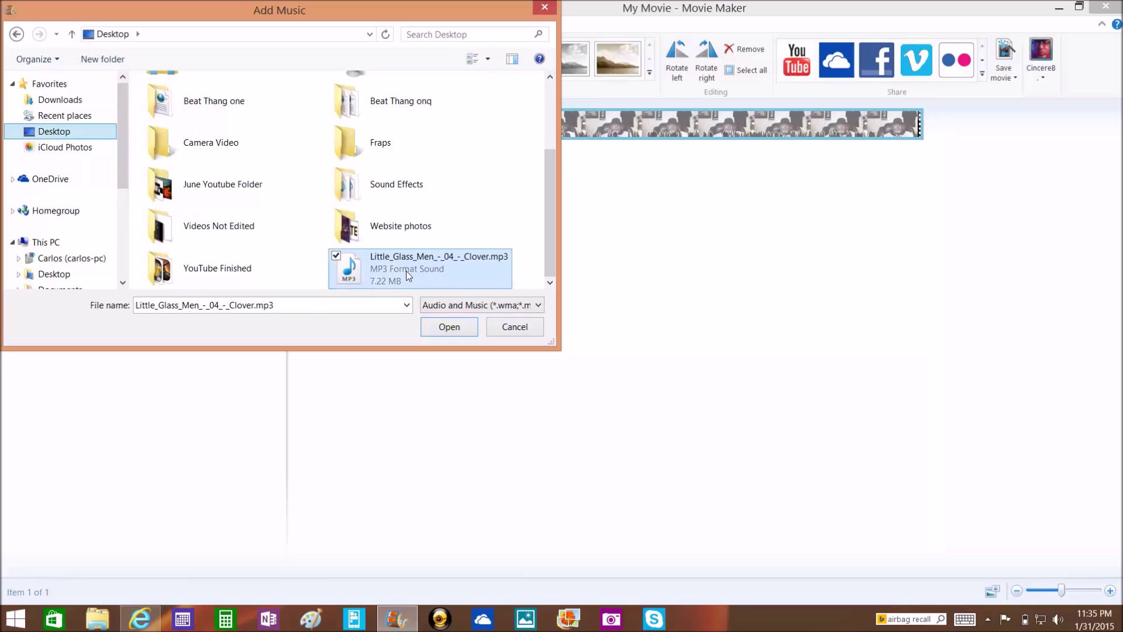
pyautogui.click(440, 328)
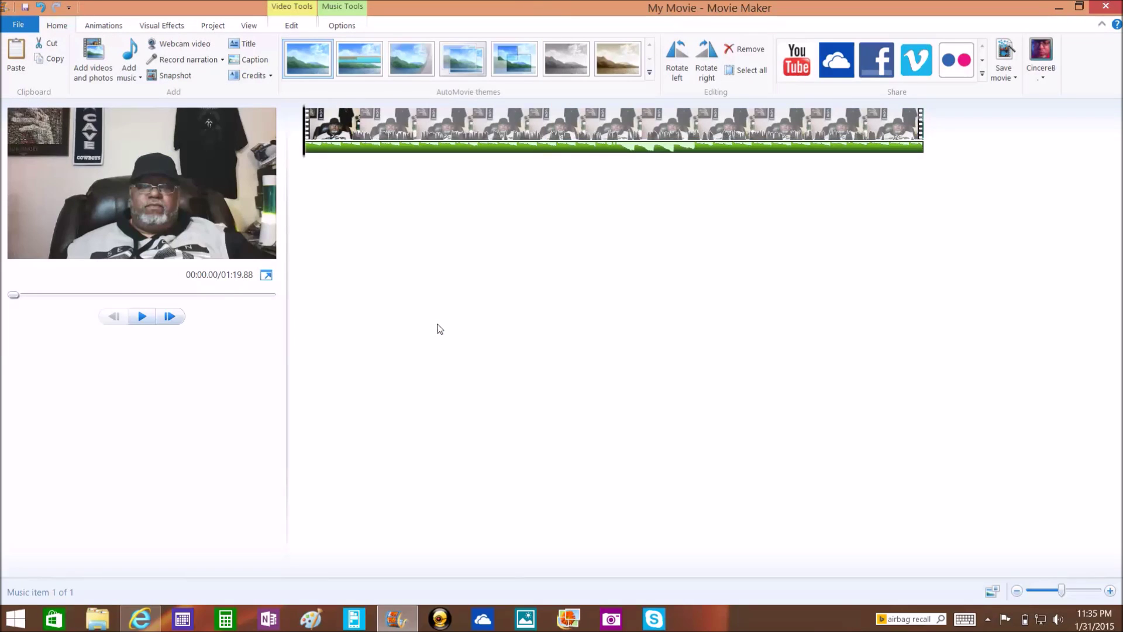
pyautogui.press('space')
pyautogui.press('space')
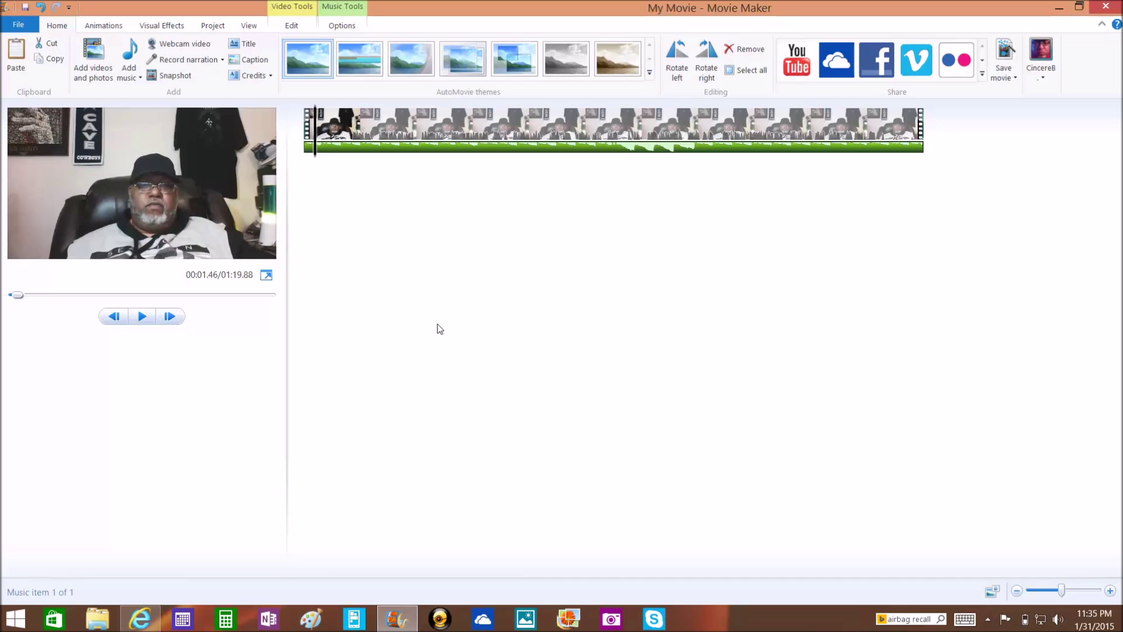
pyautogui.click(388, 117)
pyautogui.click(316, 146)
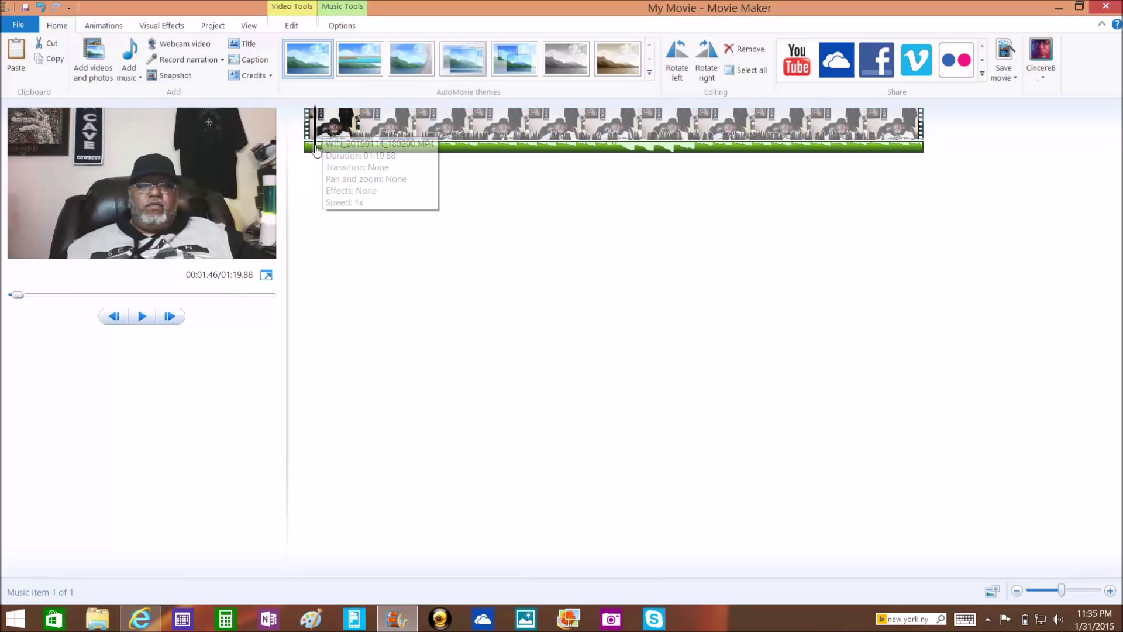
pyautogui.click(305, 147)
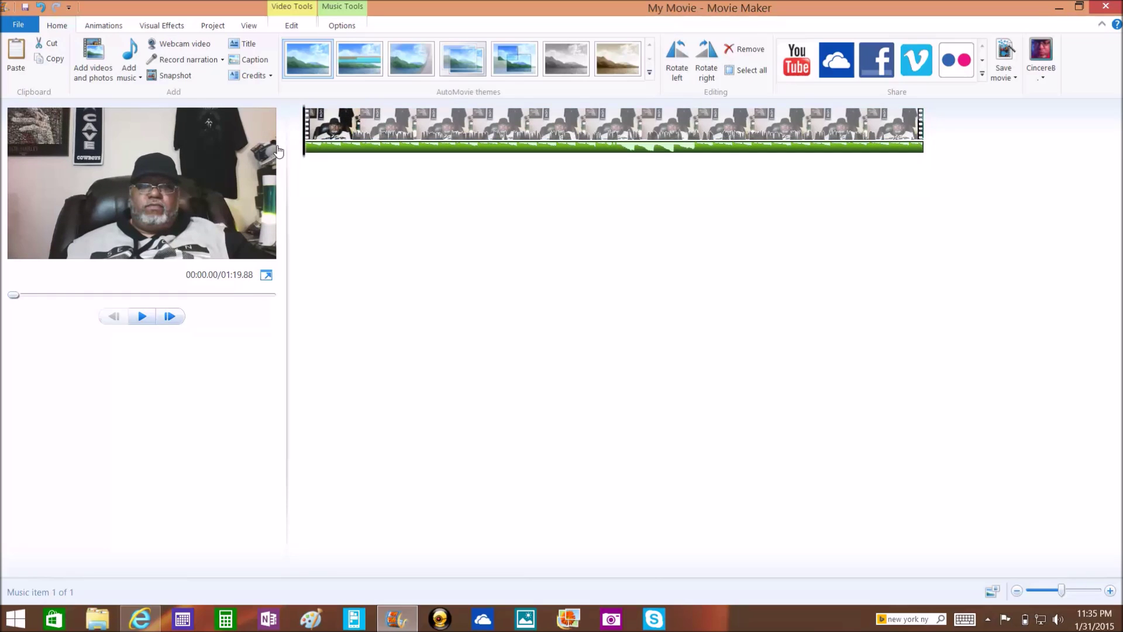
# Set the Clover music track's Fade in to Medium and Fade out to Fast.
pyautogui.doubleClick(338, 155)
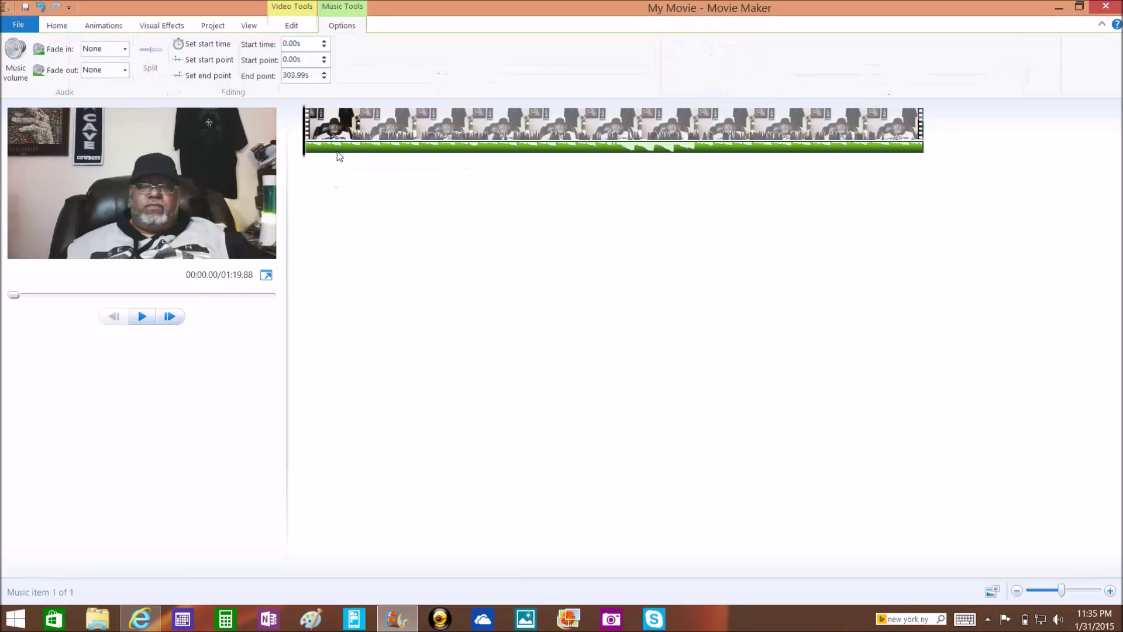
pyautogui.click(125, 50)
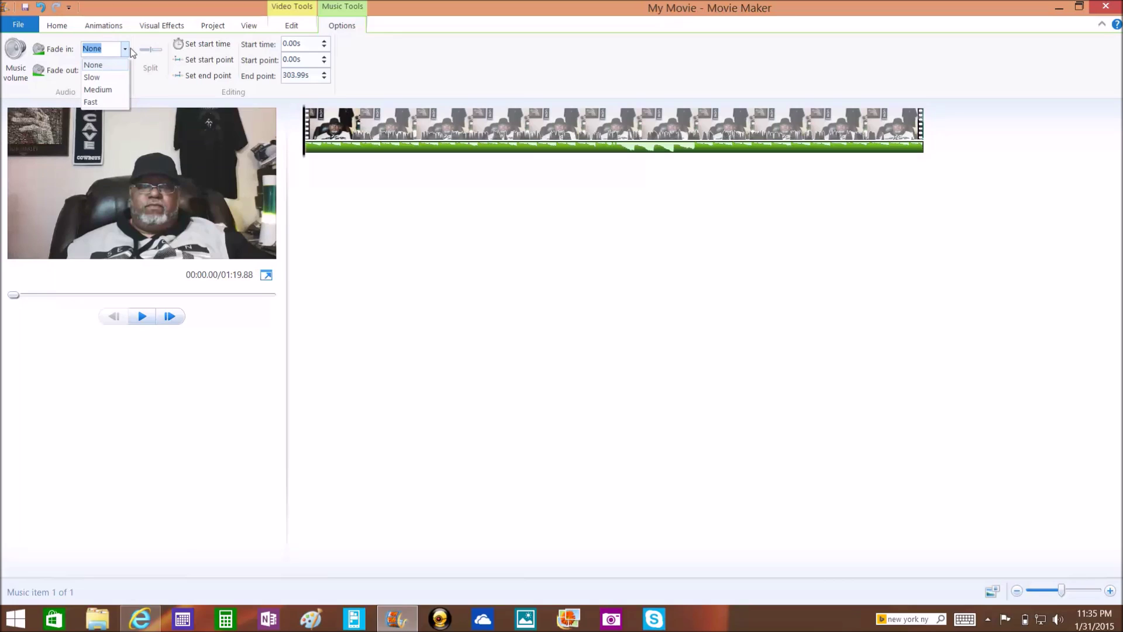
pyautogui.click(109, 91)
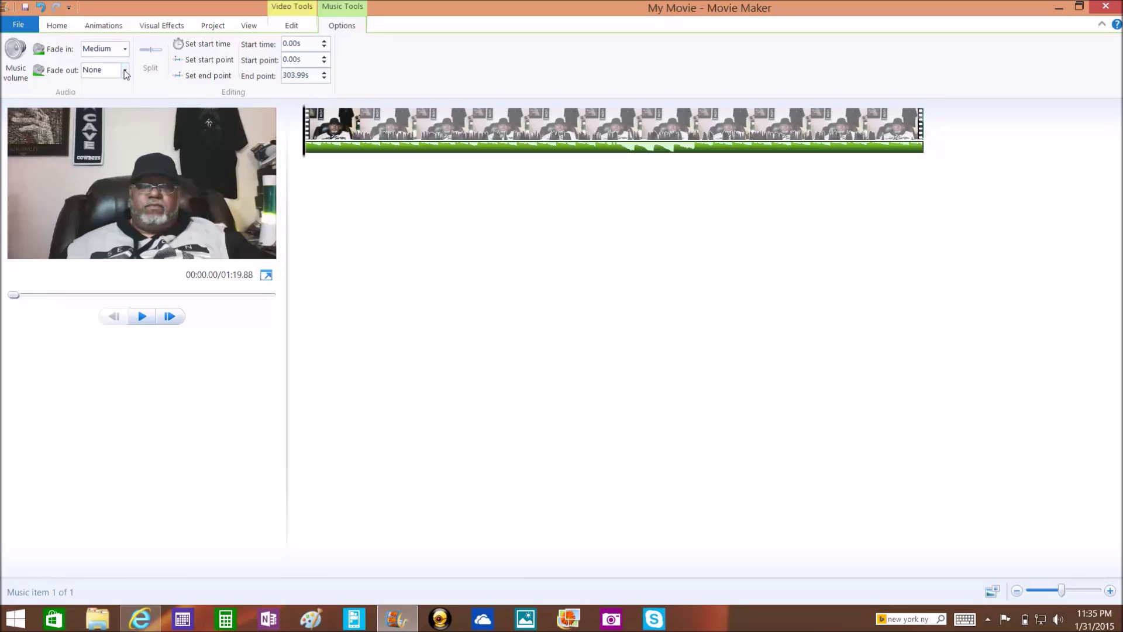
pyautogui.click(125, 70)
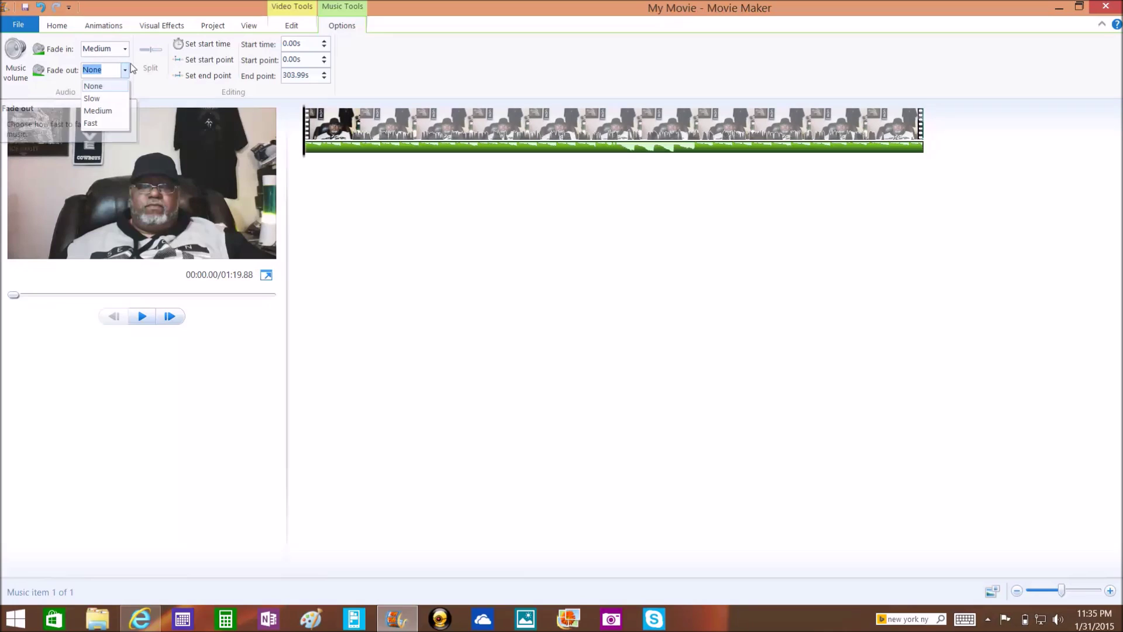
pyautogui.click(111, 125)
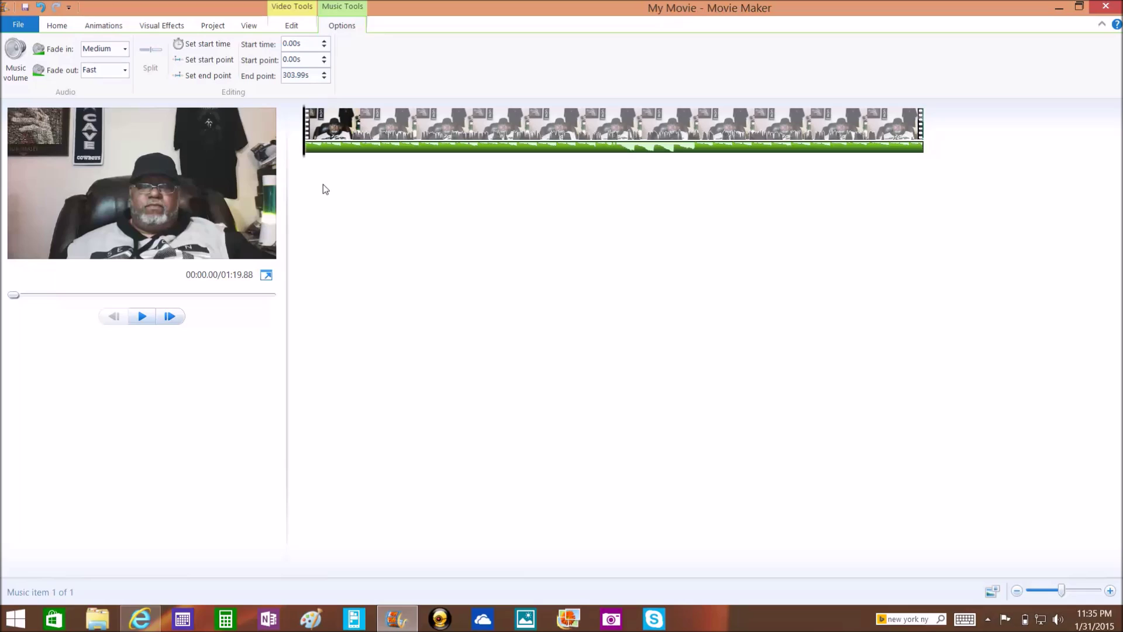
pyautogui.press('space')
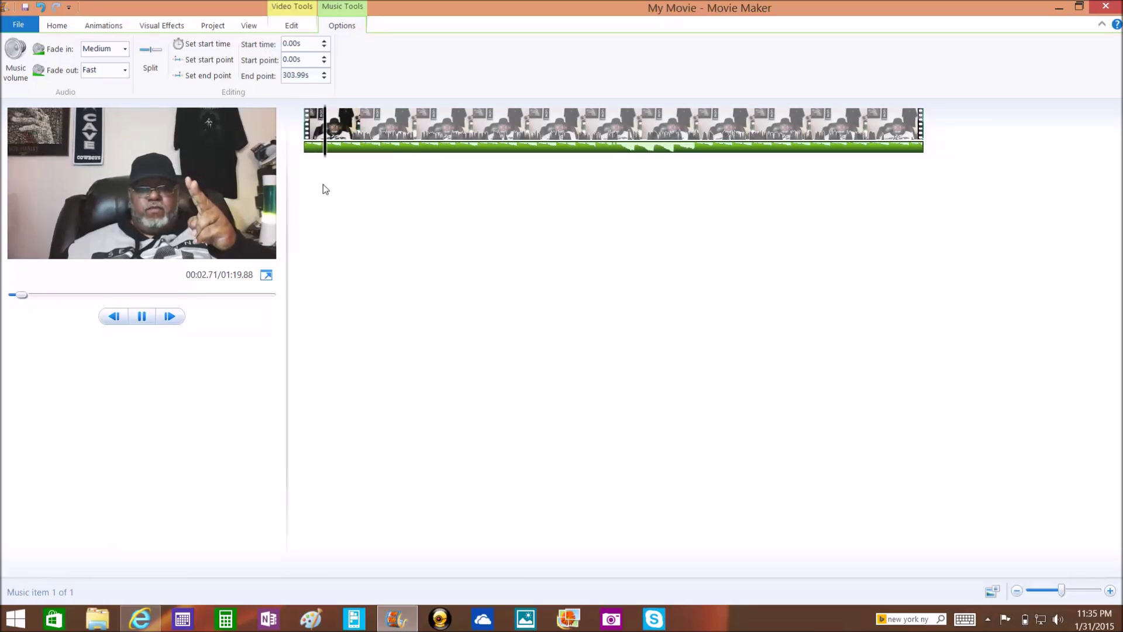
pyautogui.press('space')
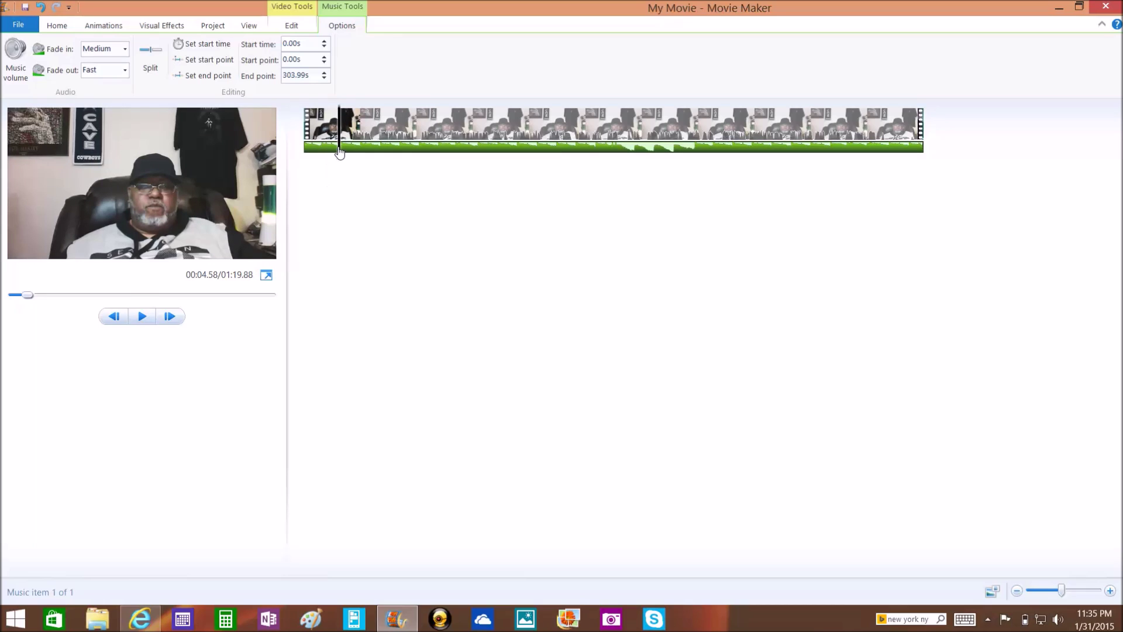
pyautogui.moveTo(339, 155); pyautogui.dragTo(880, 228)
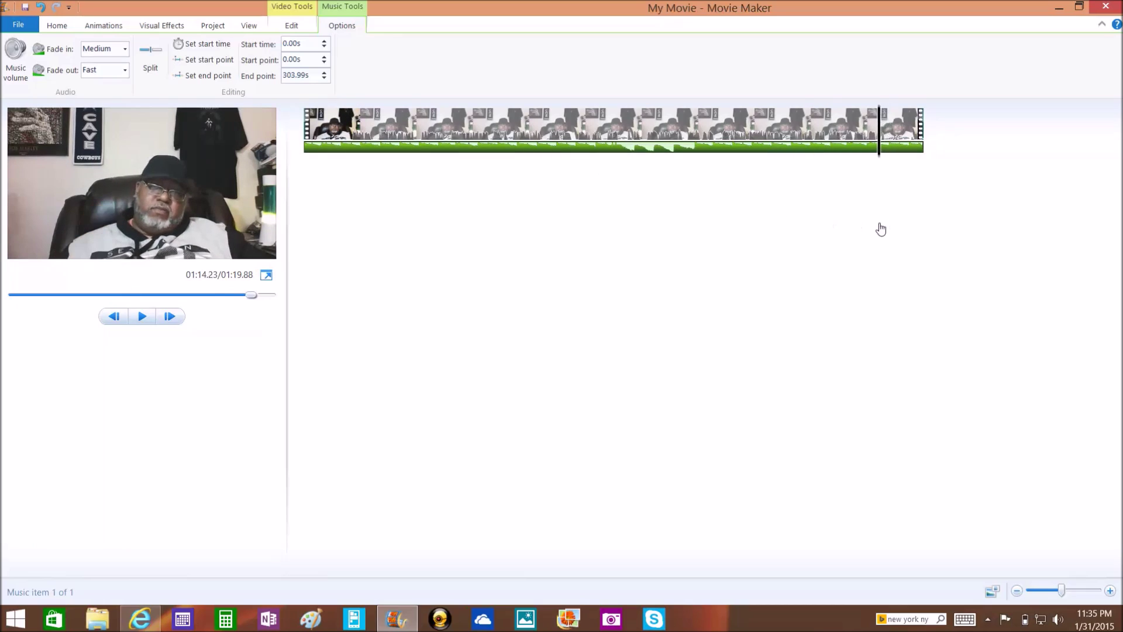
pyautogui.press('space')
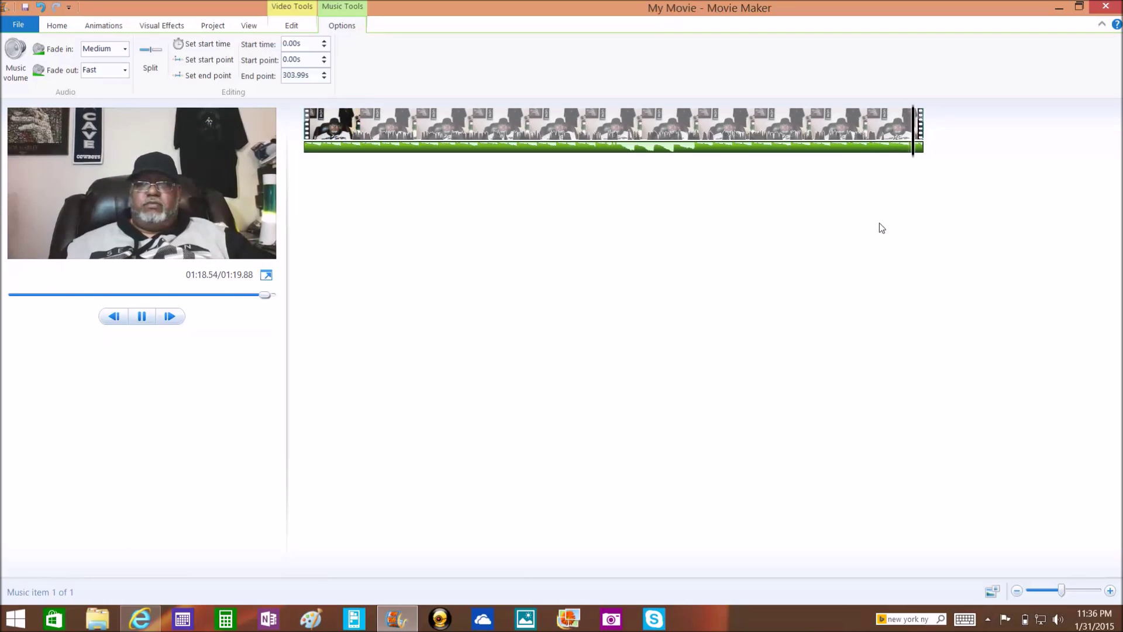
pyautogui.press('space')
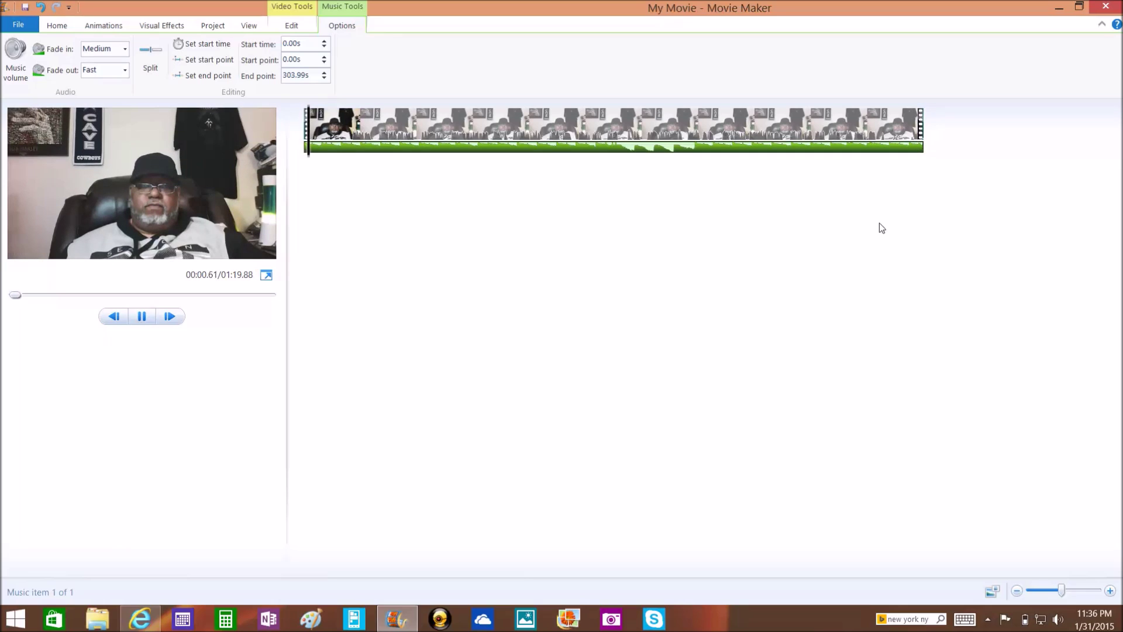
pyautogui.press('space')
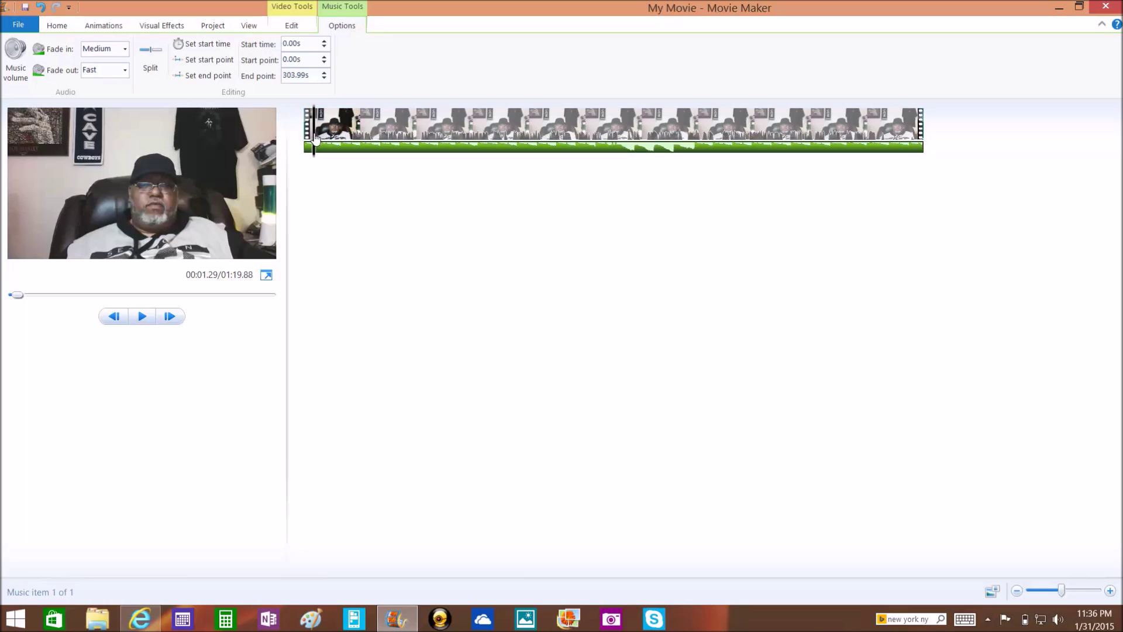
pyautogui.moveTo(316, 139); pyautogui.dragTo(289, 142)
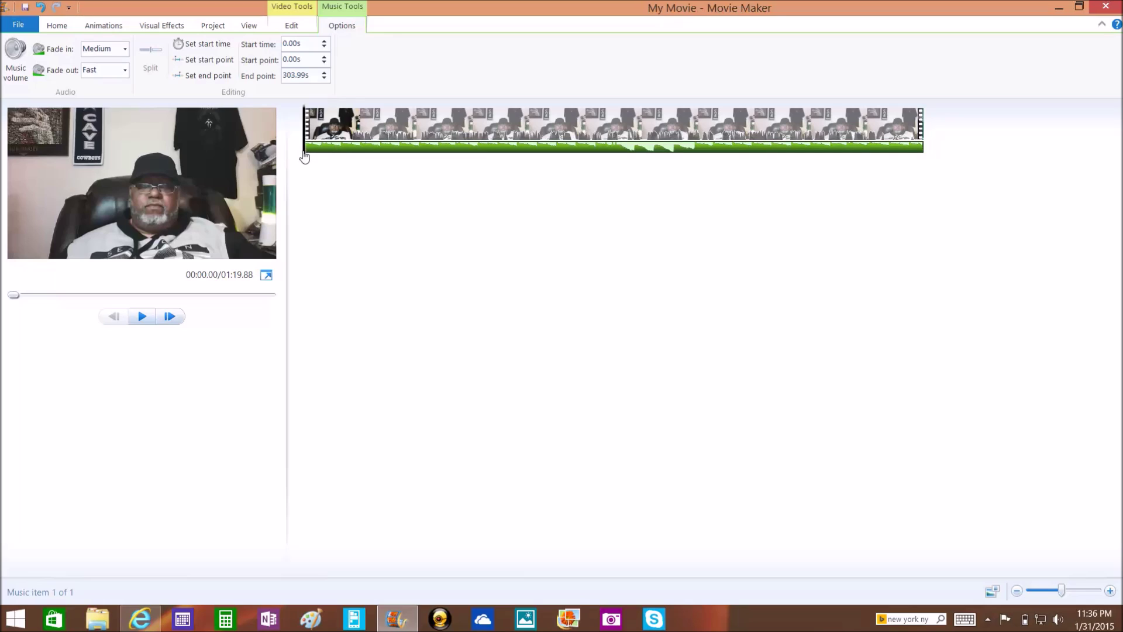
# Split the Clover music at 00:08.20 and about 21 seconds, then select the middle piece.
pyautogui.moveTo(304, 156); pyautogui.dragTo(370, 175)
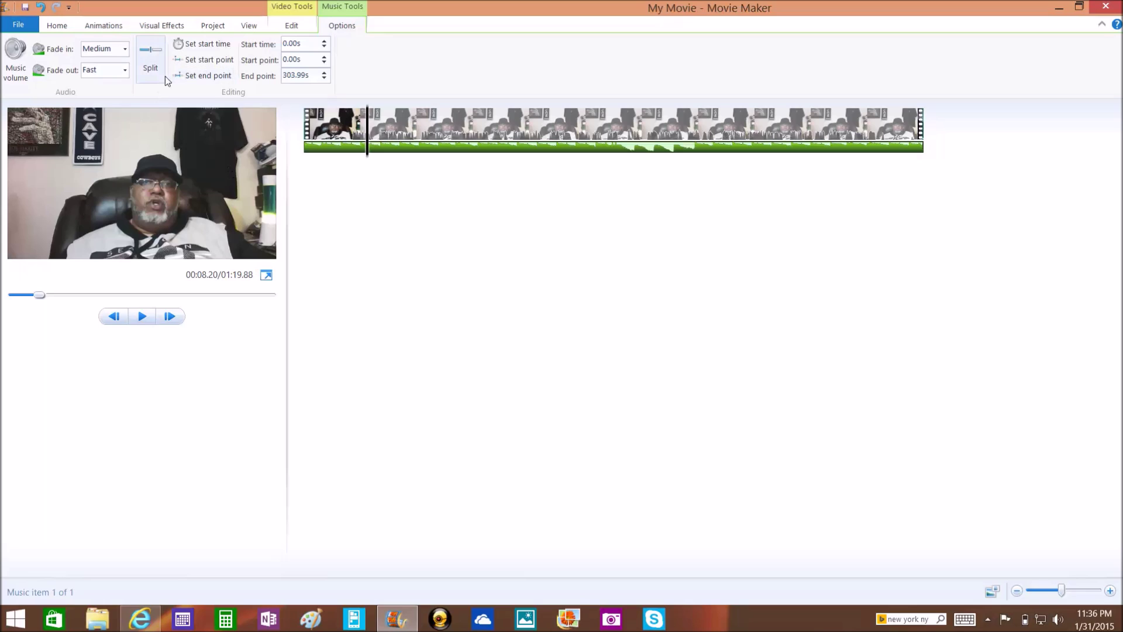
pyautogui.click(152, 68)
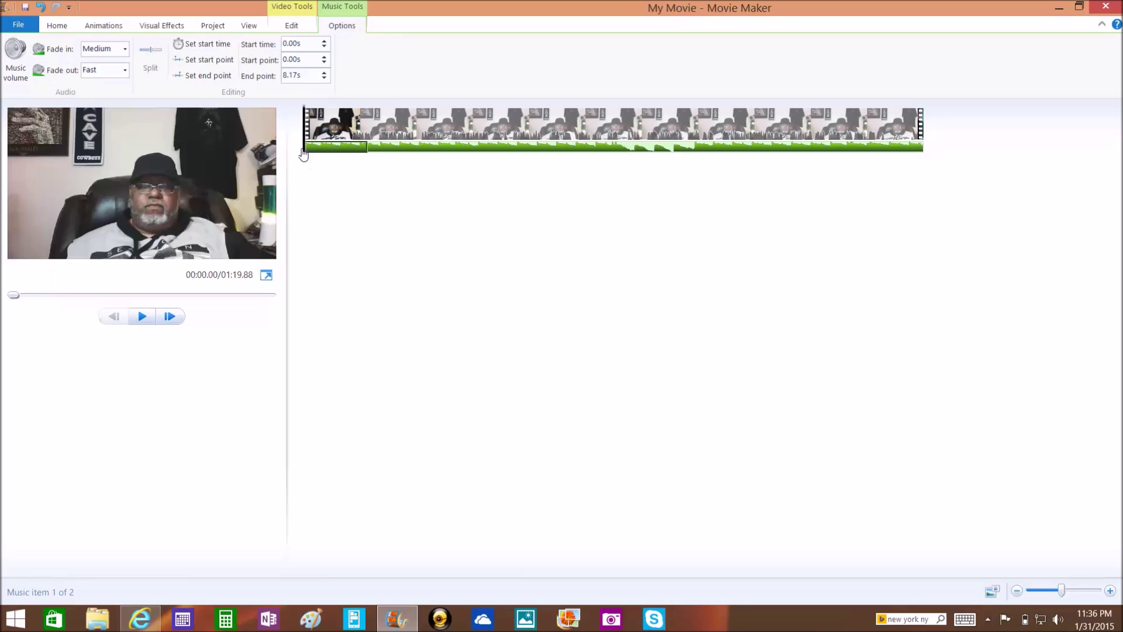
pyautogui.moveTo(305, 155); pyautogui.dragTo(466, 188)
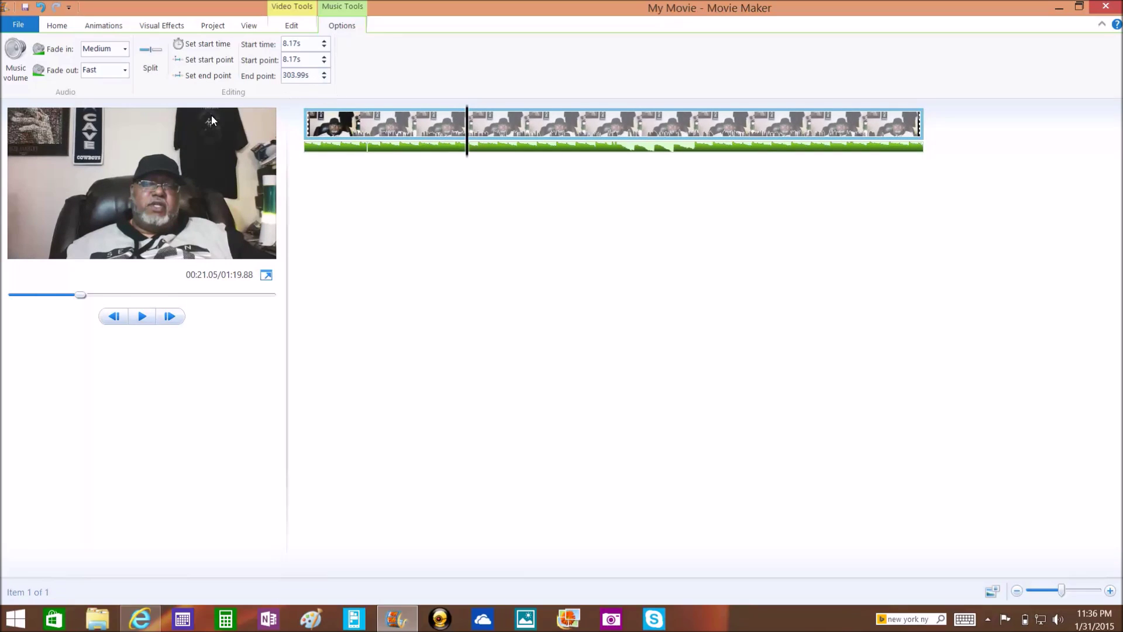
pyautogui.click(149, 57)
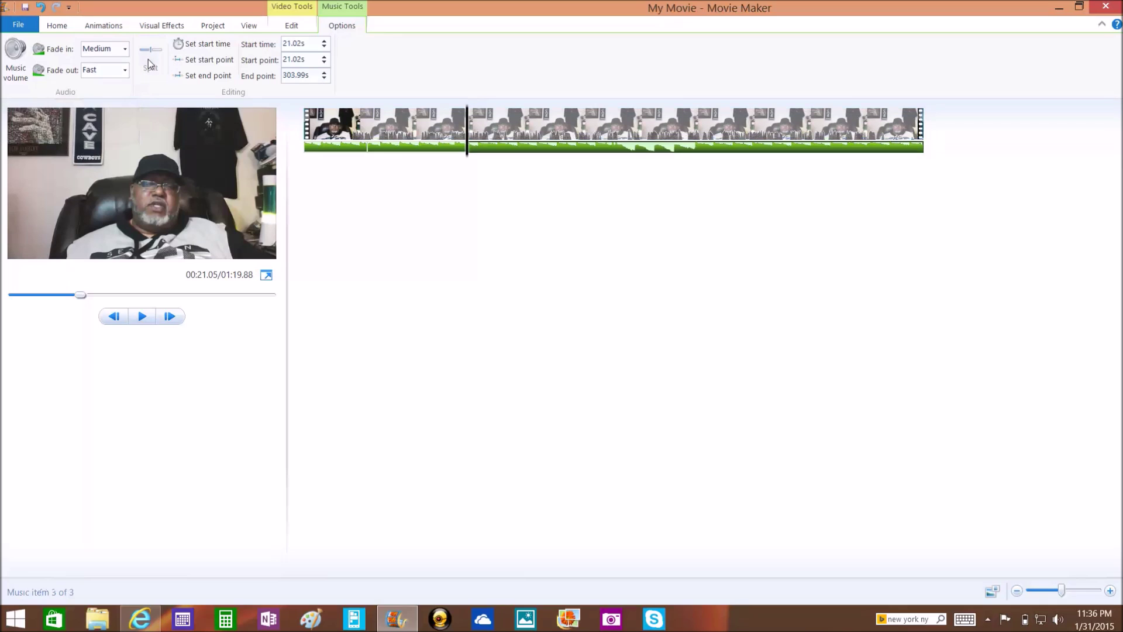
pyautogui.click(462, 143)
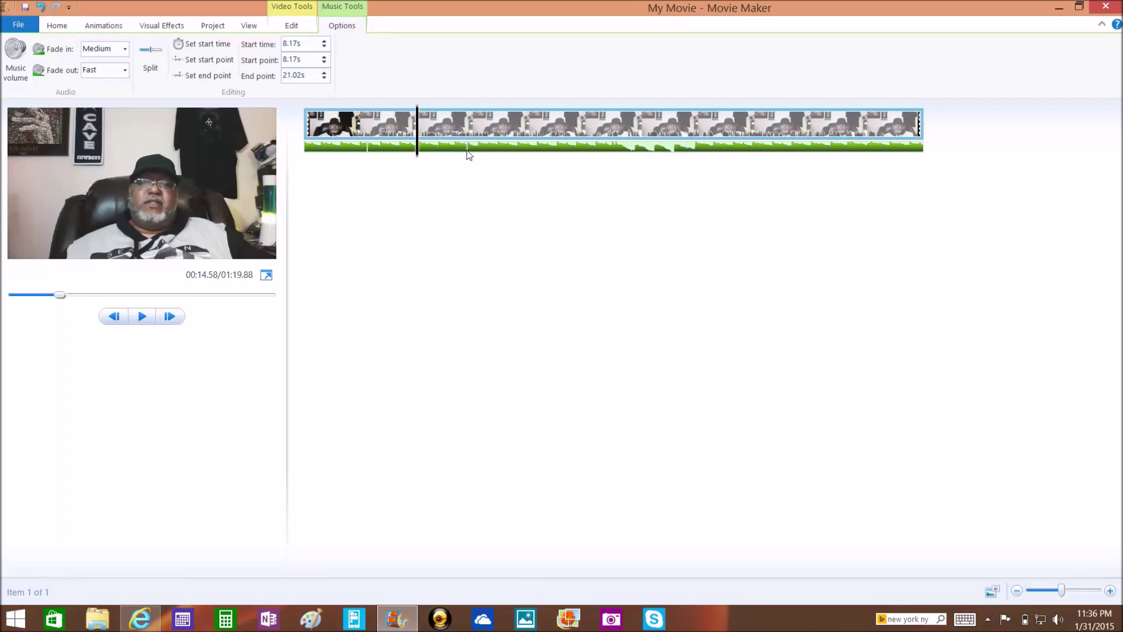
pyautogui.click(404, 150)
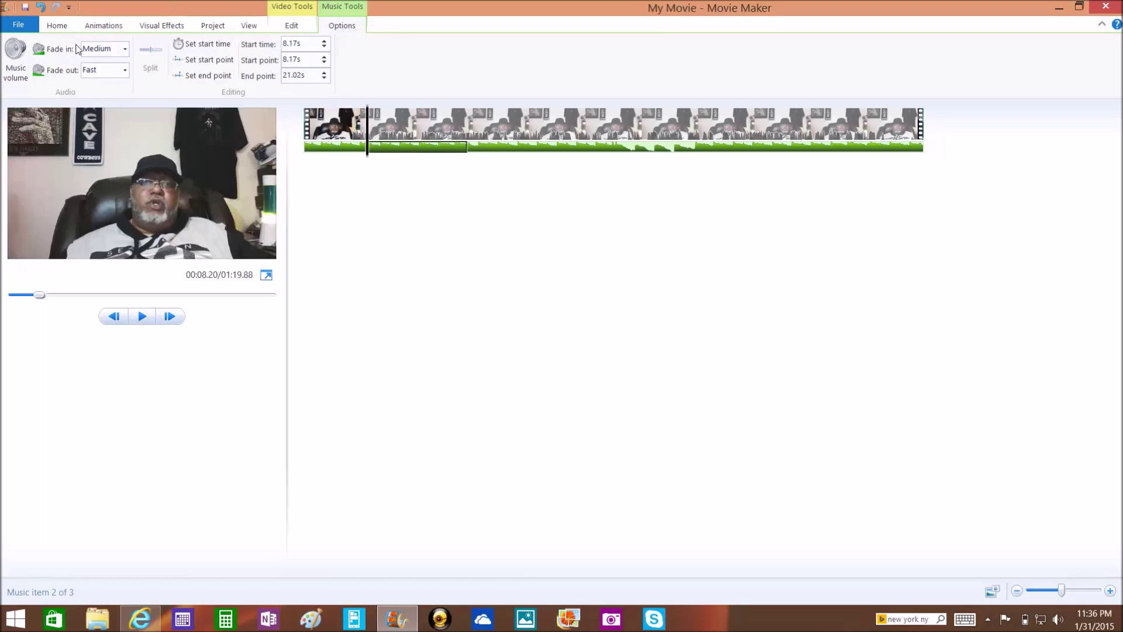
# Return to the Home options, then minimize Movie Maker so the Windows desktop shows.
pyautogui.click(57, 26)
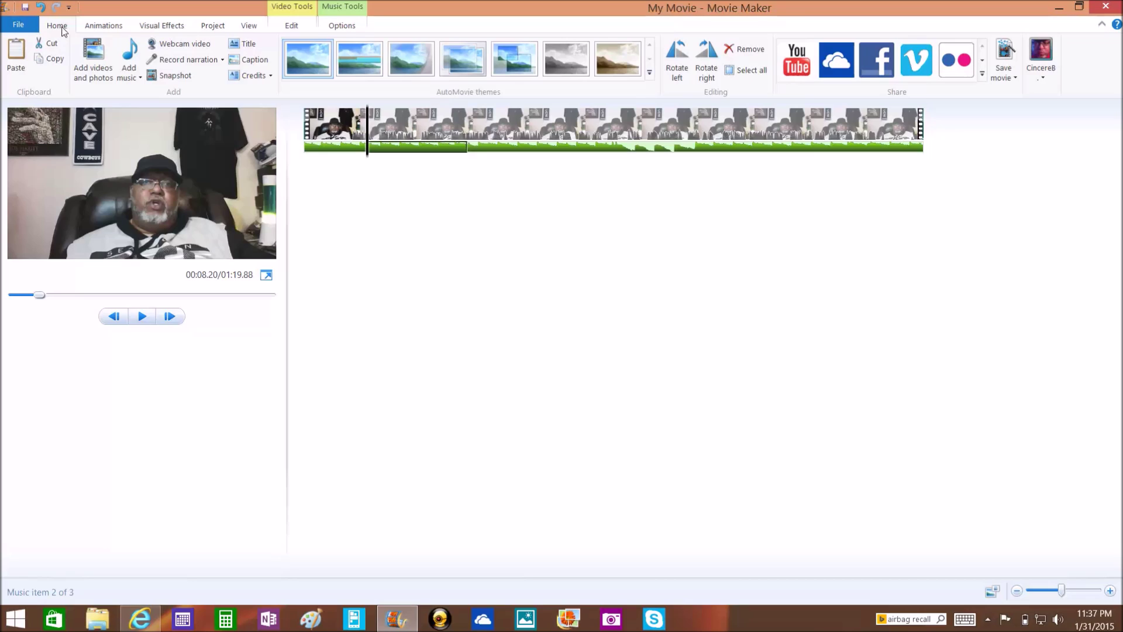
pyautogui.click(1058, 9)
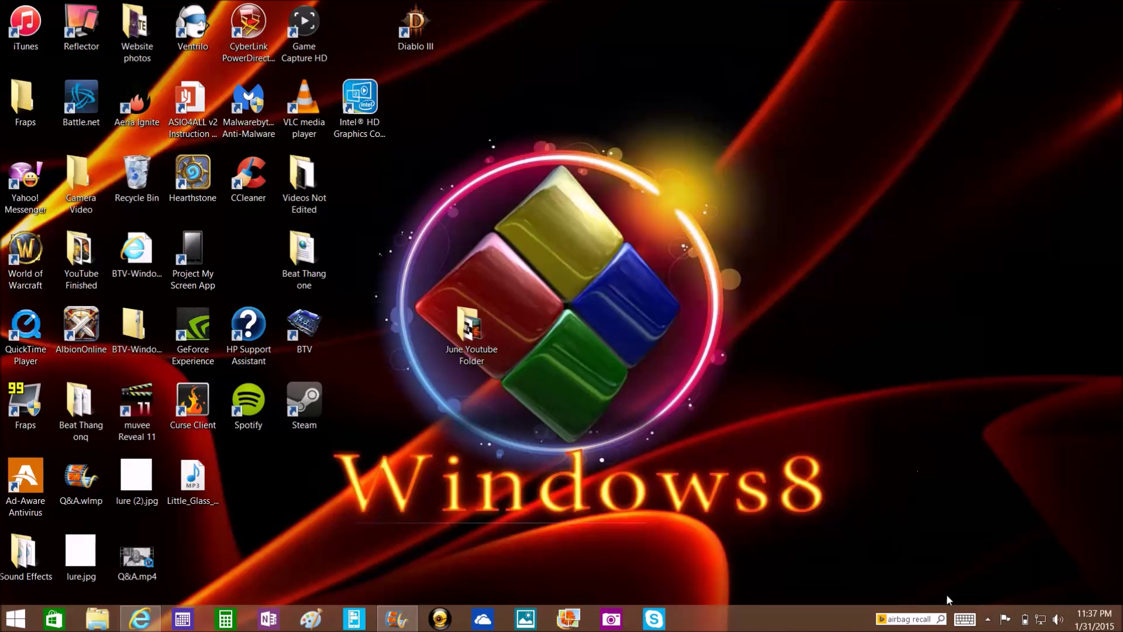